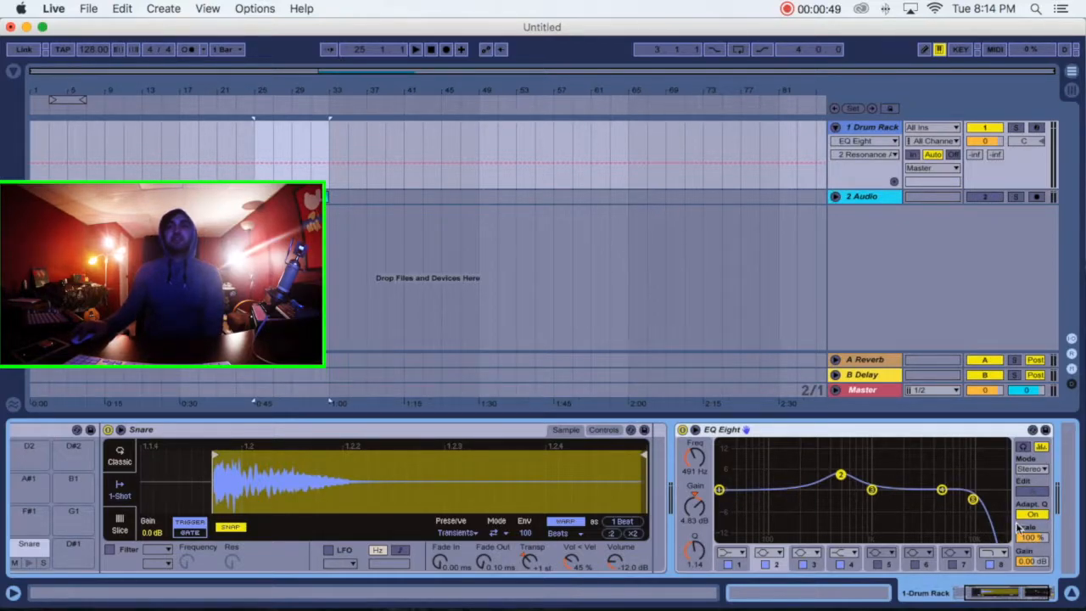
# - Adjust band 2 of the snare's EQ Eight to 510 Hz with 4.83 dB of gain
pyautogui.click(842, 477)
pyautogui.moveTo(839, 474); pyautogui.dragTo(841, 474)
pyautogui.hscroll(-5, 482, 497)
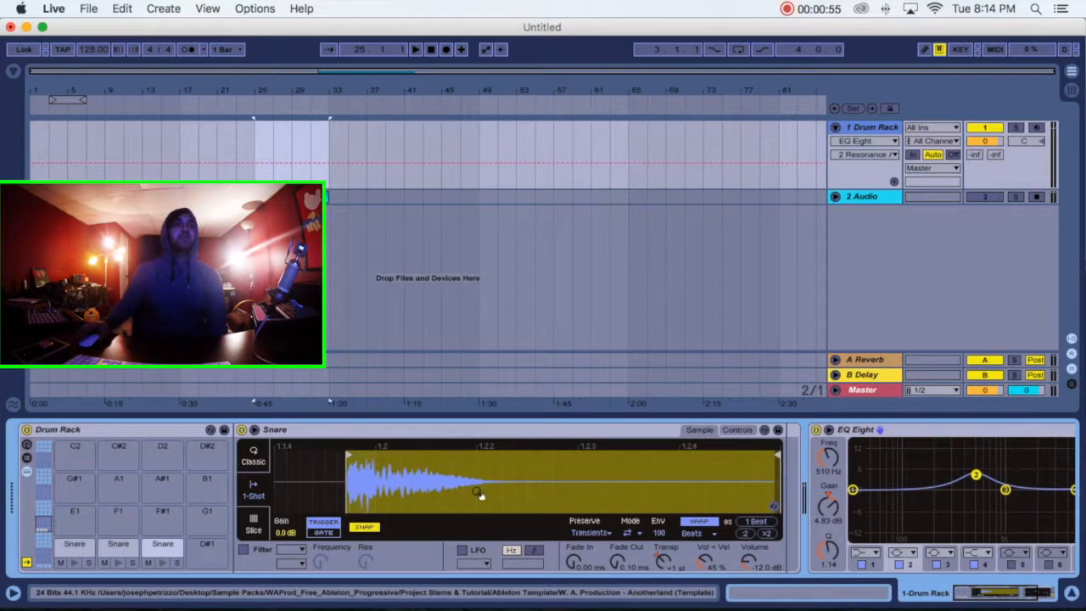
# - Go through the three Snare pads on C1, C#1 and D1 in the Drum Rack, selecting each one
pyautogui.click(119, 549)
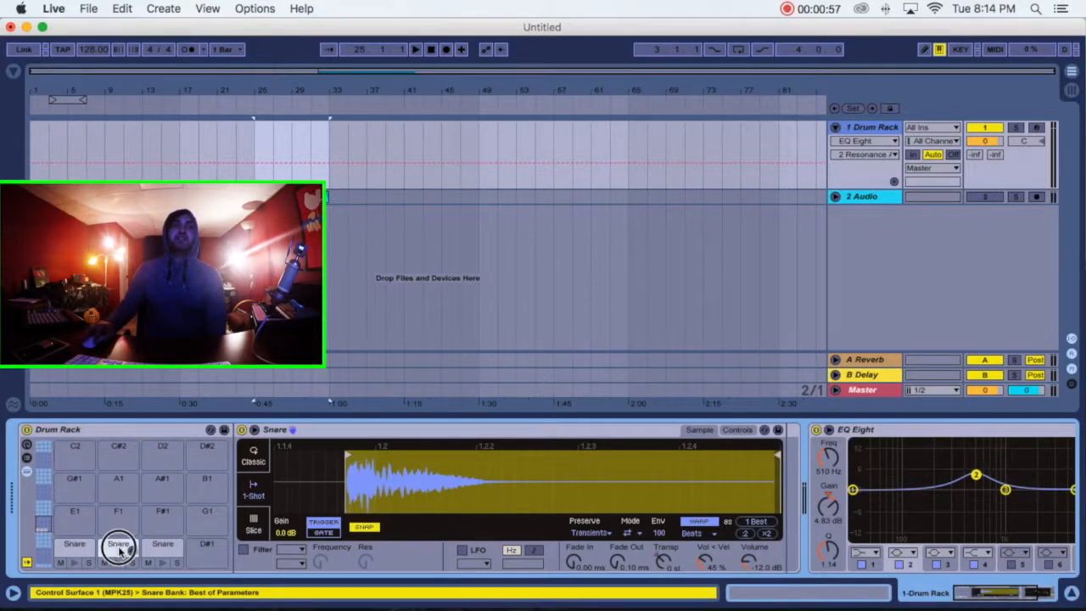
pyautogui.click(148, 551)
pyautogui.click(67, 549)
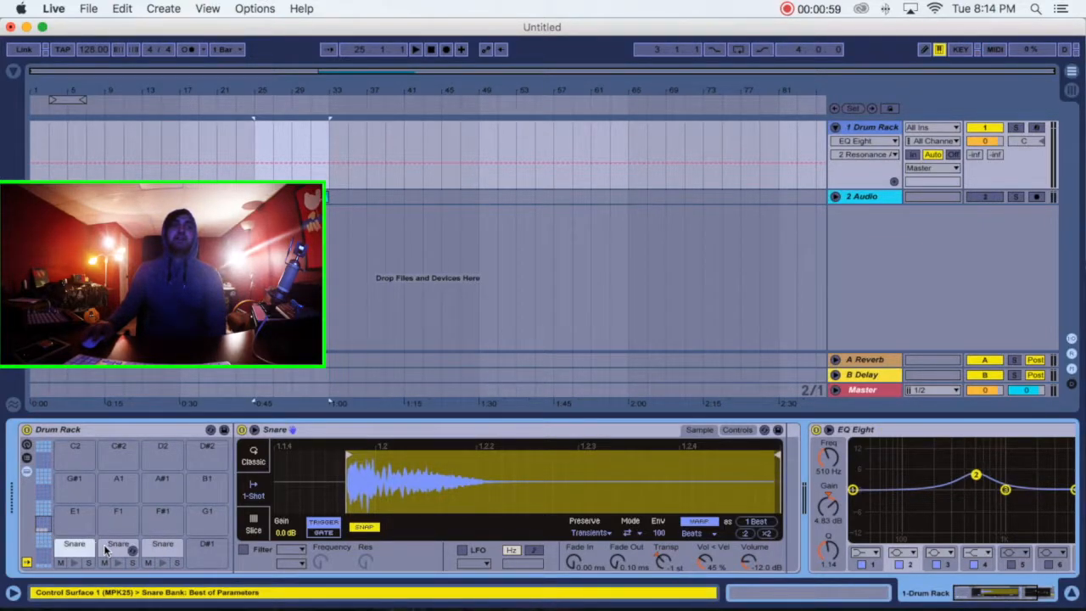
pyautogui.click(70, 548)
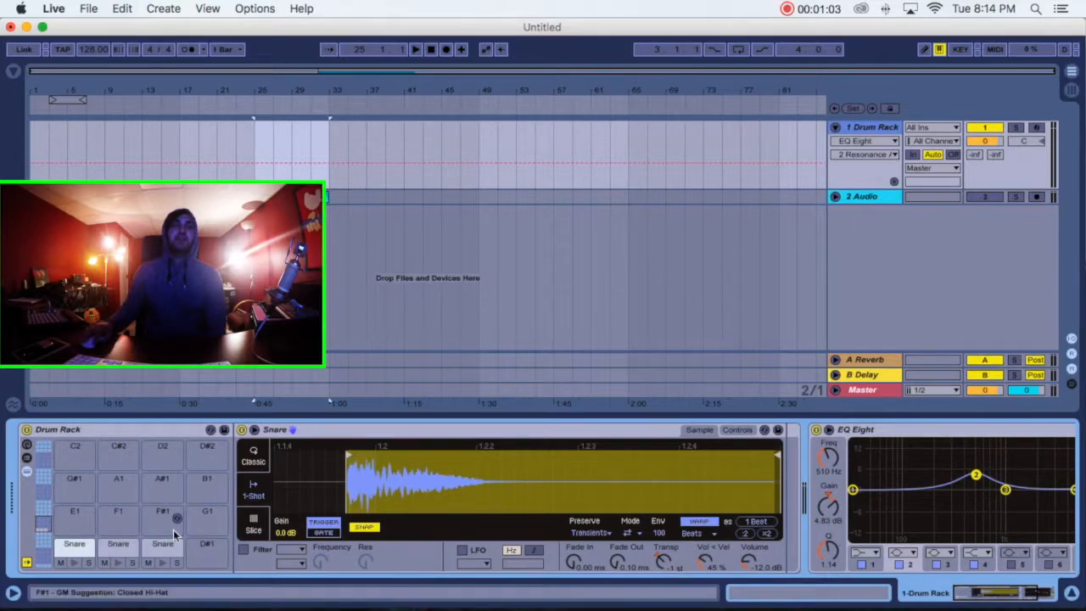
pyautogui.click(121, 551)
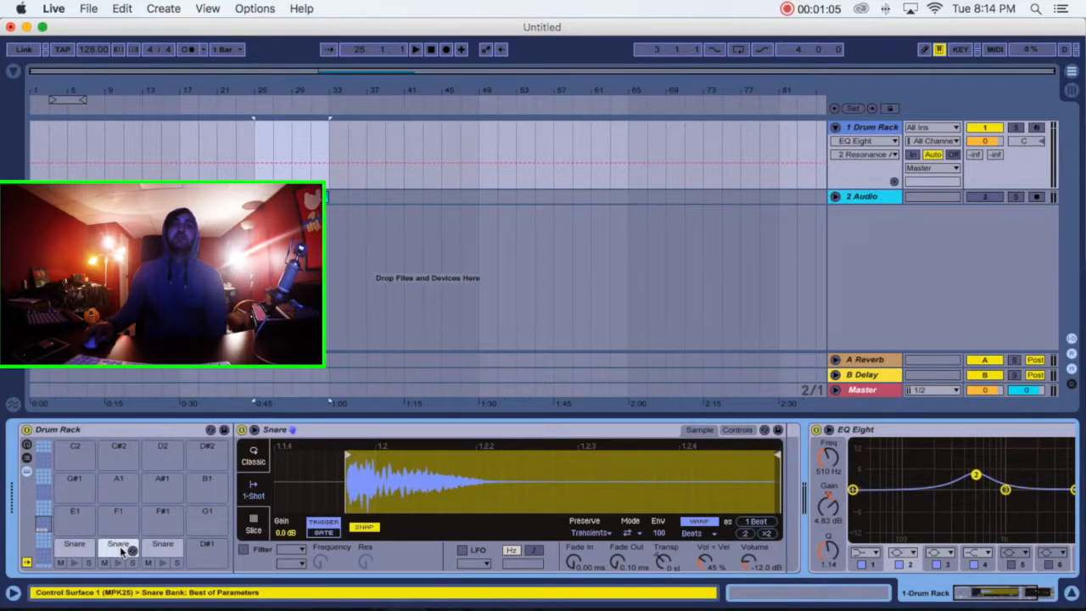
pyautogui.click(160, 553)
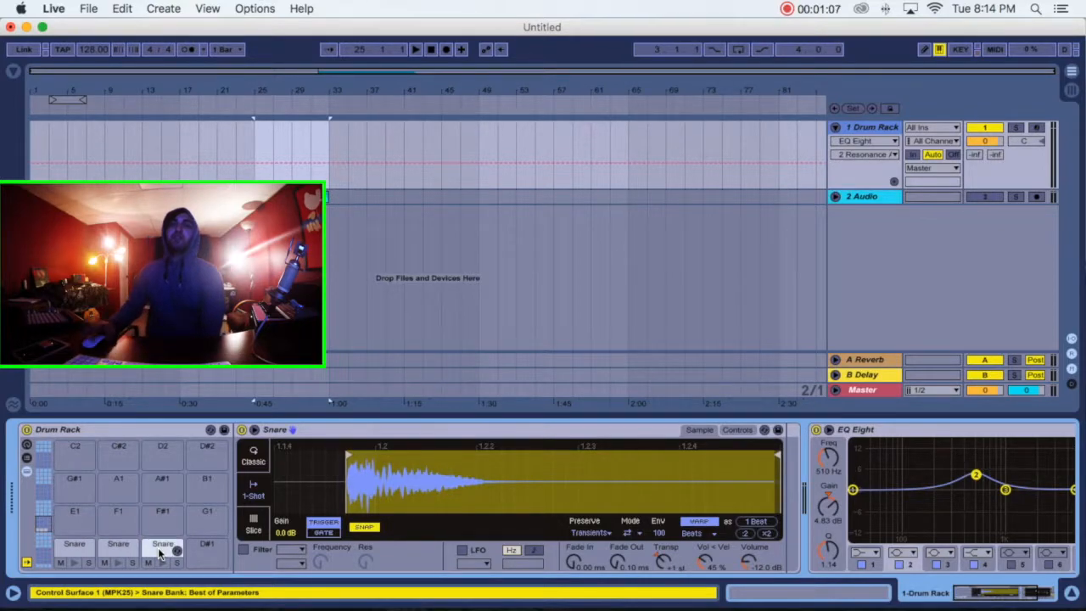
# - Create an empty eight-bar MIDI clip from bar 25 to bar 33 on the Drum Rack track and open its notes
pyautogui.moveTo(263, 139); pyautogui.dragTo(338, 138)
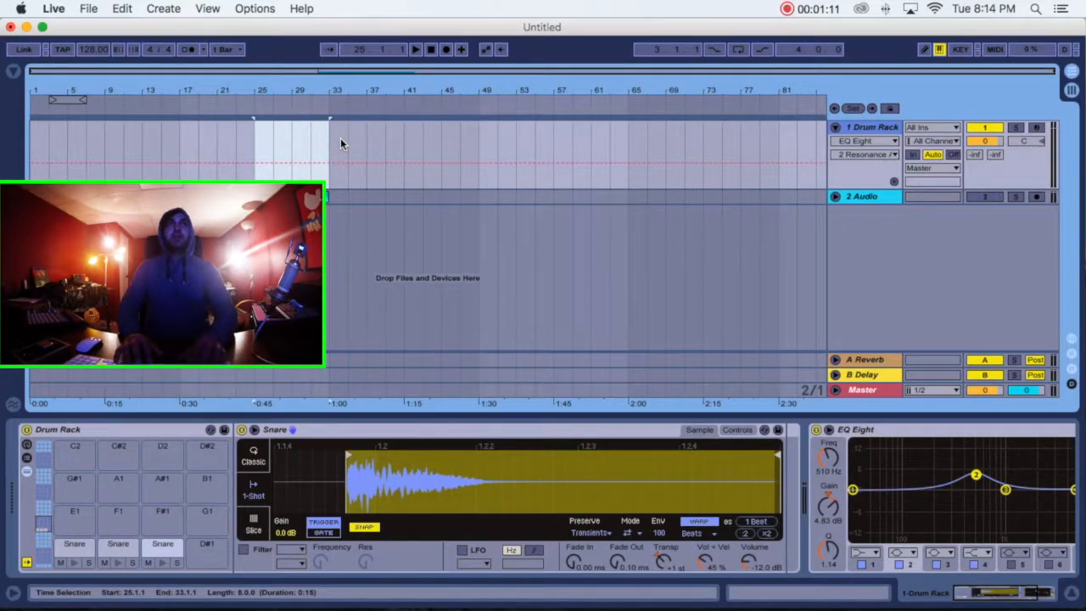
pyautogui.press('super+shift+m')
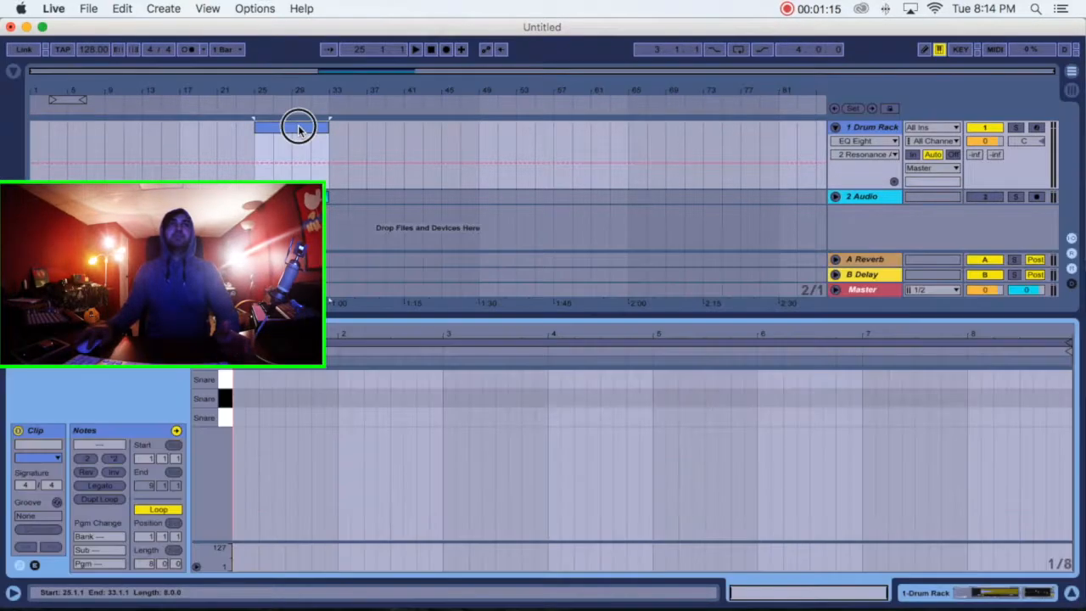
pyautogui.doubleClick(296, 127)
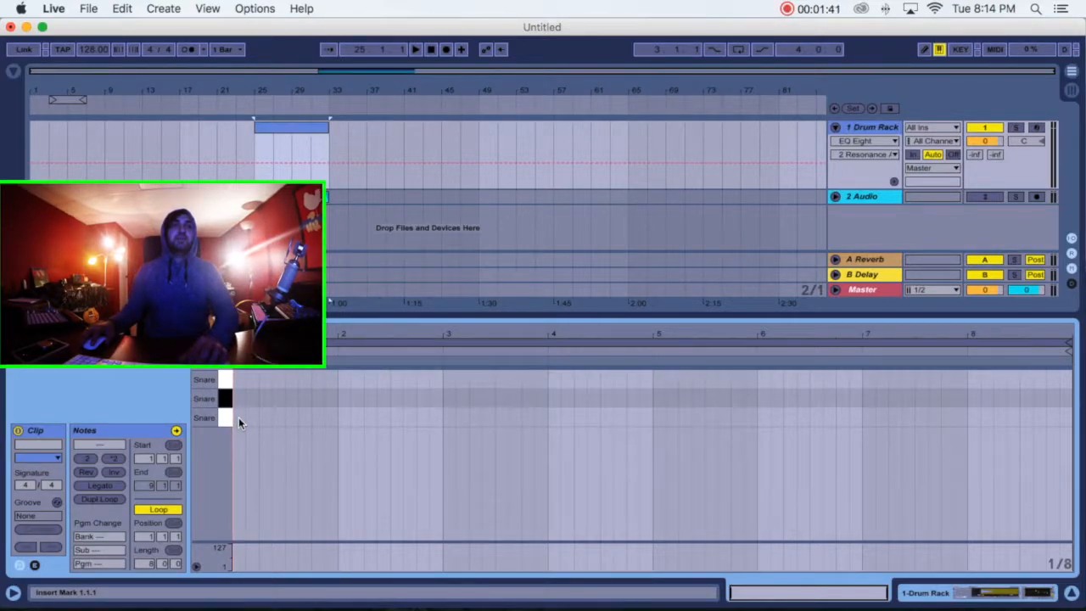
# - Place snare notes in the clip's first bar: C1 on beats 1, 2 and 3, and C#1 on beat 4
pyautogui.moveTo(481, 333); pyautogui.dragTo(481, 335)
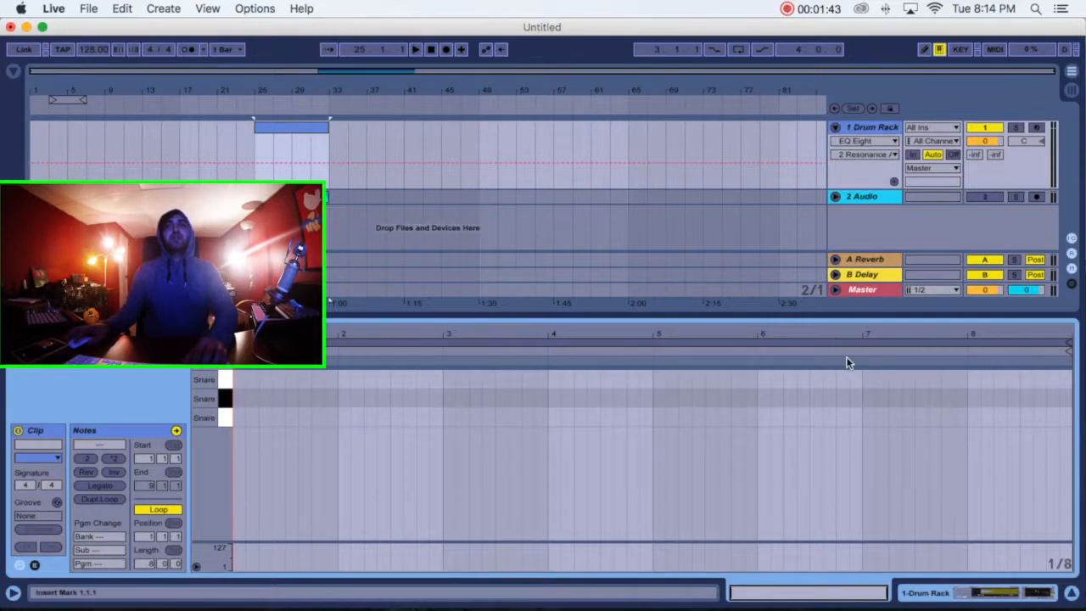
pyautogui.click(237, 417)
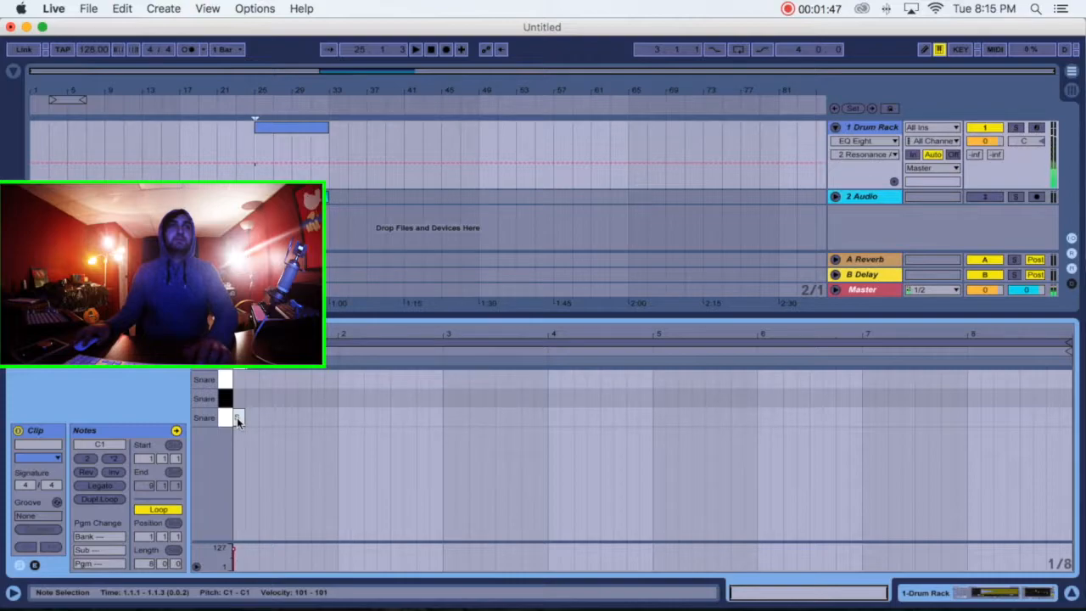
pyautogui.click(264, 418)
pyautogui.click(291, 418)
pyautogui.click(316, 398)
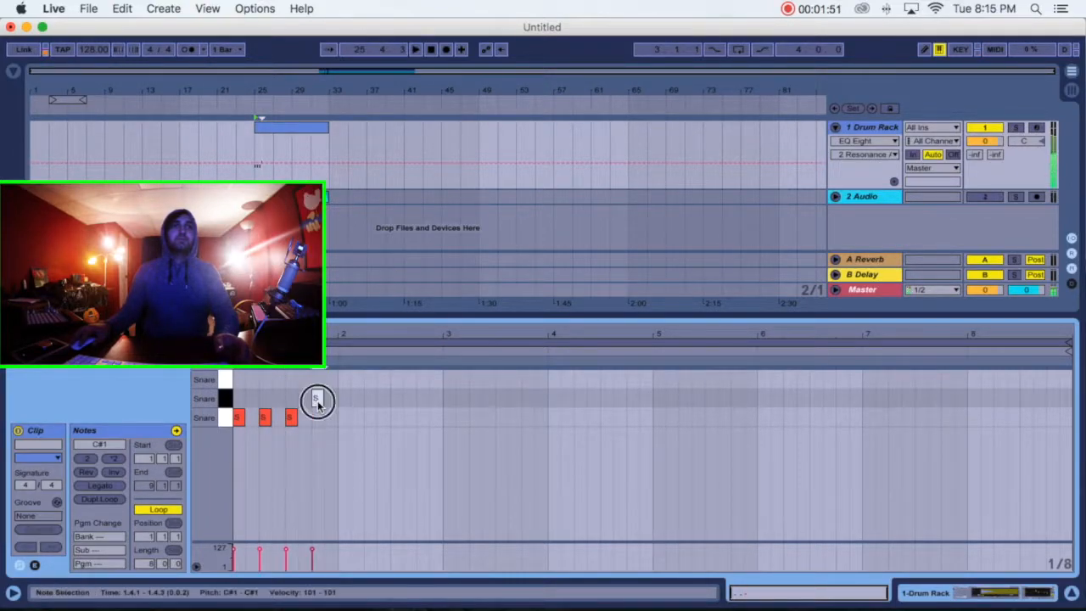
# - Duplicate the four-note snare bar three times to fill bars 1 to 4, and play the result
pyautogui.moveTo(339, 378); pyautogui.dragTo(237, 445)
pyautogui.press('super+d')
pyautogui.press('super+d')
pyautogui.press('super+d')
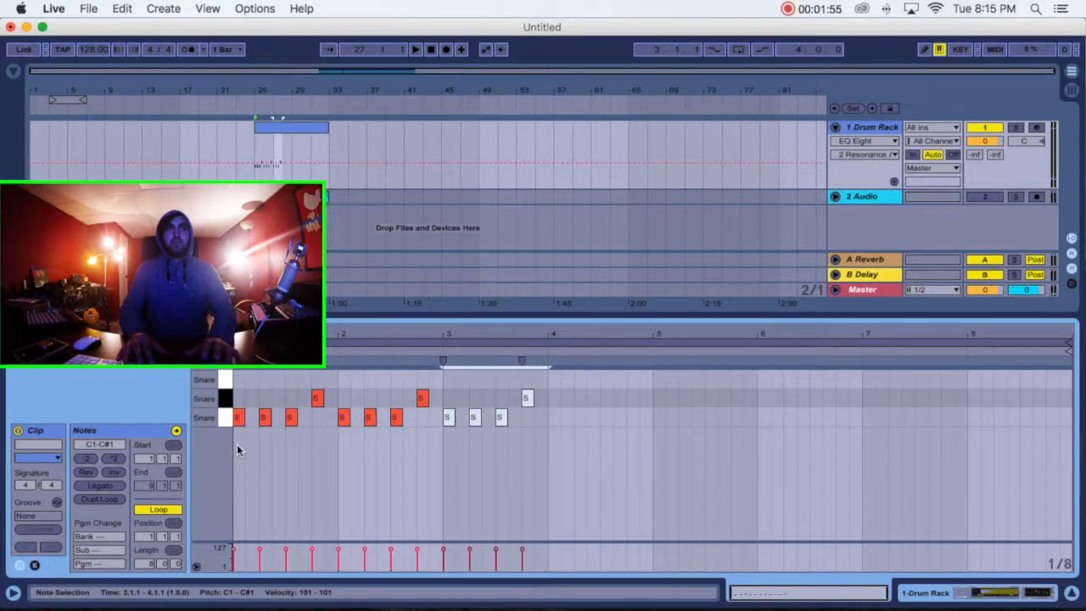
pyautogui.press('space')
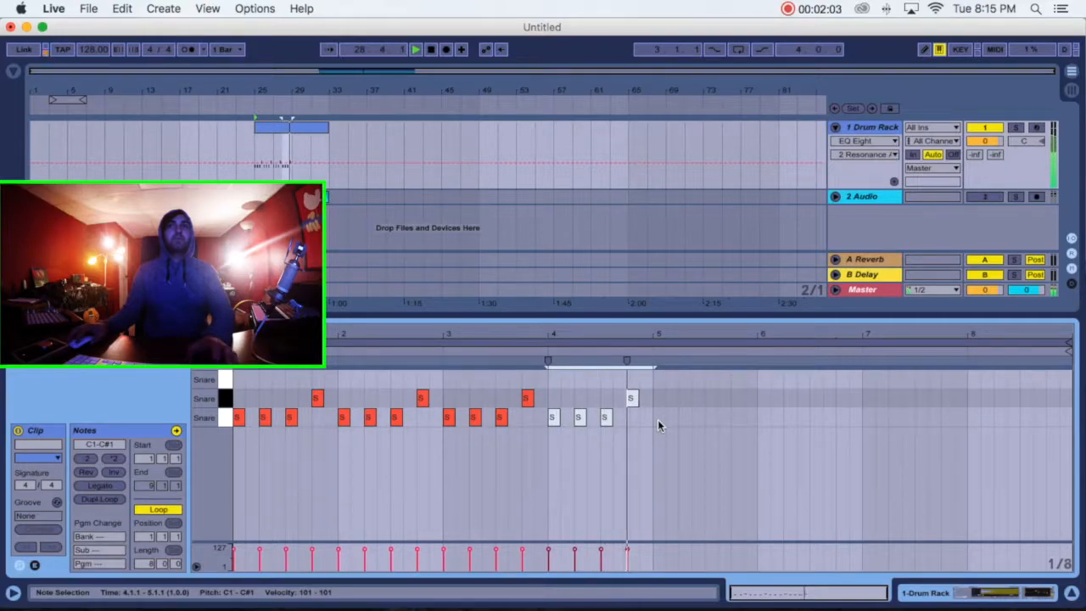
# - Add a C1 snare note at the start of bar 5 and duplicate it to fill the bar with eighth notes
pyautogui.moveTo(695, 332); pyautogui.dragTo(659, 399)
pyautogui.moveTo(543, 331); pyautogui.dragTo(627, 323)
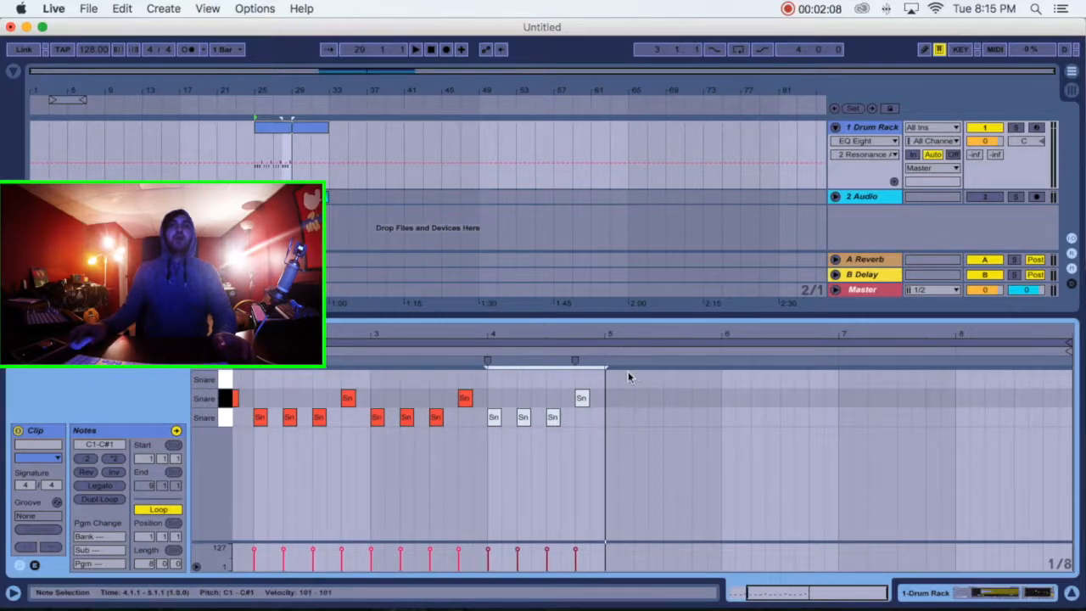
pyautogui.doubleClick(611, 416)
pyautogui.press('super+d')
pyautogui.press('super+d')
pyautogui.press('super+d')
pyautogui.press('super+d')
pyautogui.press('super+d')
pyautogui.press('super+d')
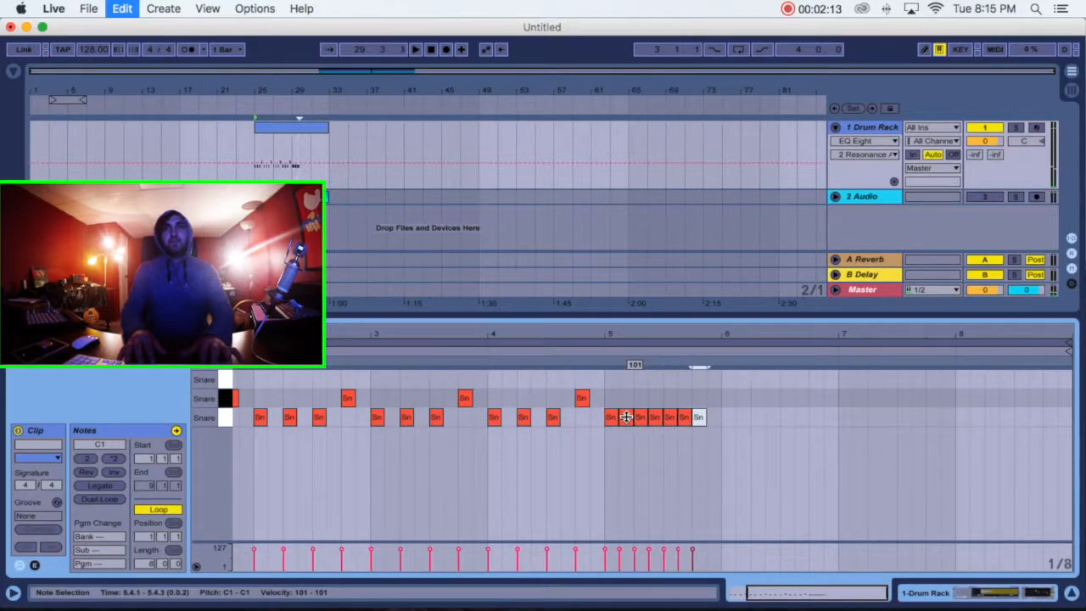
pyautogui.press('super+d')
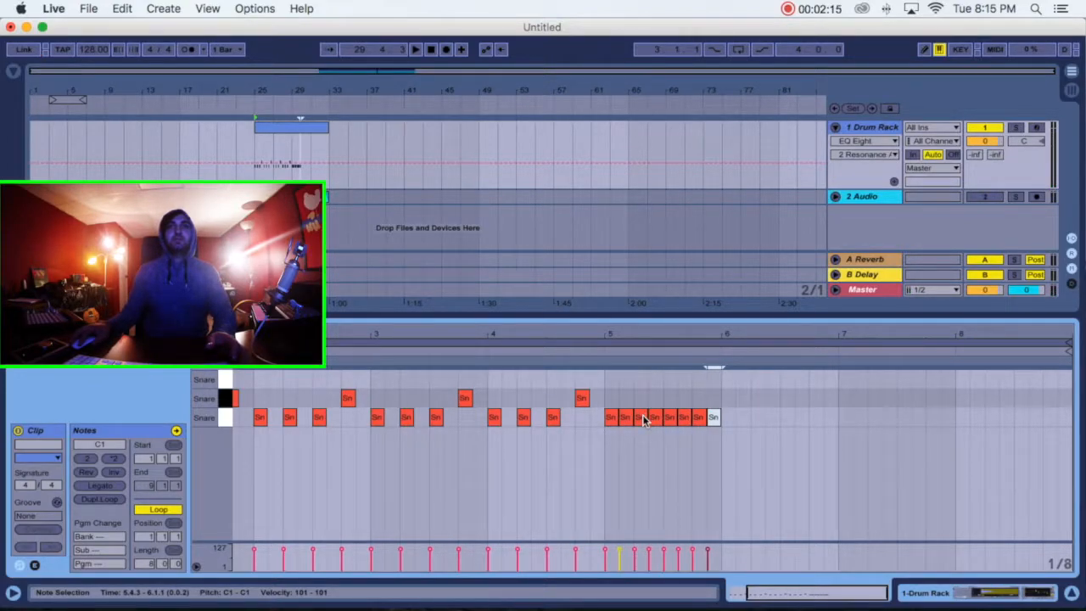
# - In bar 5, raise the notes at 5.2.1 and 5.4.1 to C#1 and the last note to D1, and play the bar
pyautogui.click(642, 418)
pyautogui.moveTo(647, 420); pyautogui.dragTo(642, 399)
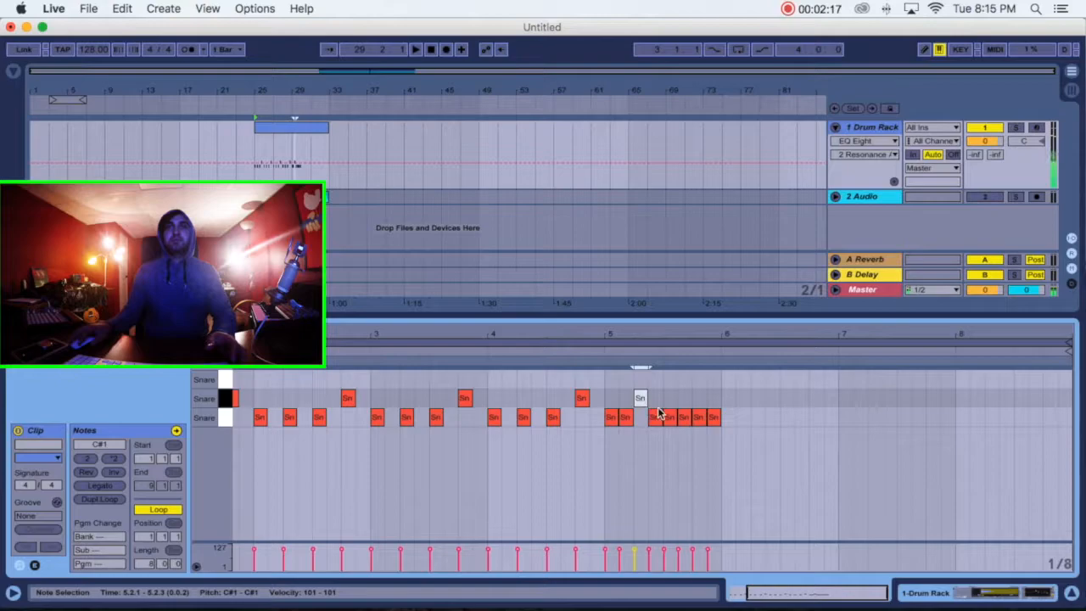
pyautogui.moveTo(701, 421); pyautogui.dragTo(718, 391)
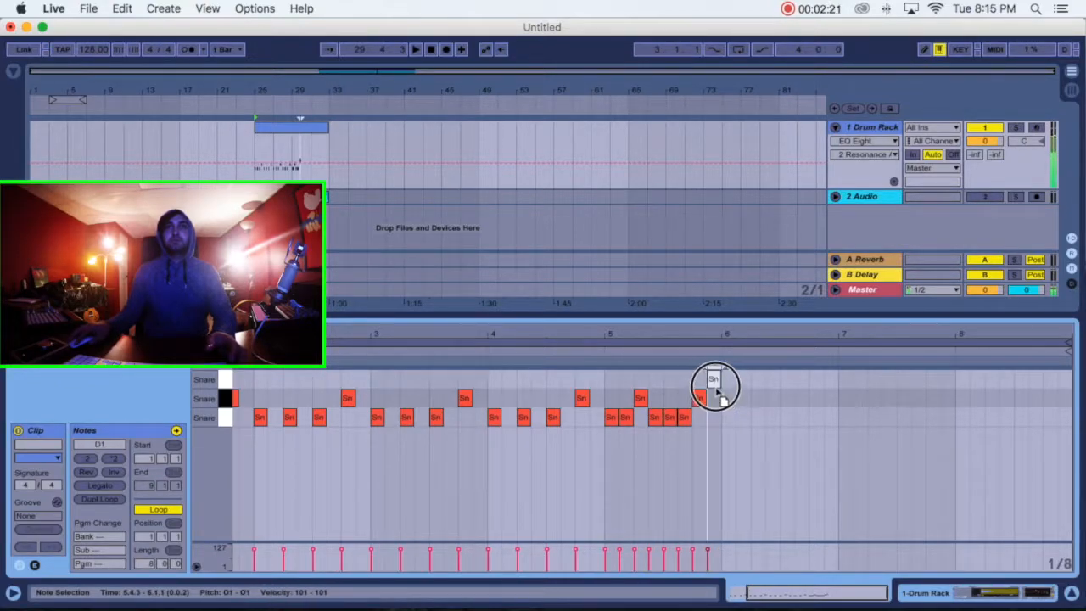
pyautogui.click(483, 351)
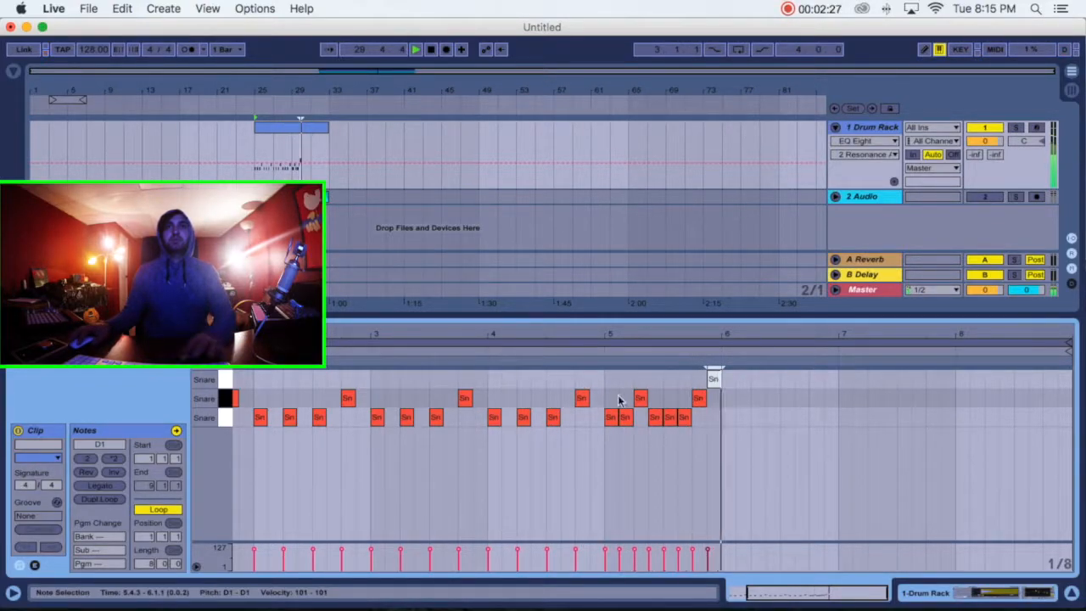
# - Duplicate the whole bar 5 snare pattern into bar 6 and play the clip
pyautogui.moveTo(607, 378); pyautogui.dragTo(714, 429)
pyautogui.press('super+d')
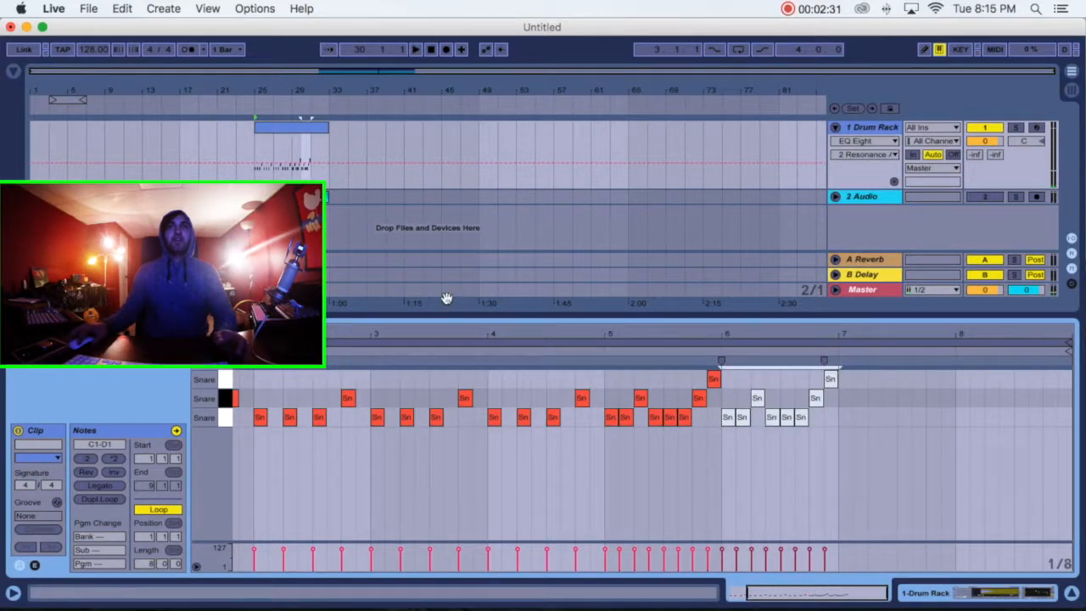
pyautogui.moveTo(491, 330); pyautogui.dragTo(554, 326)
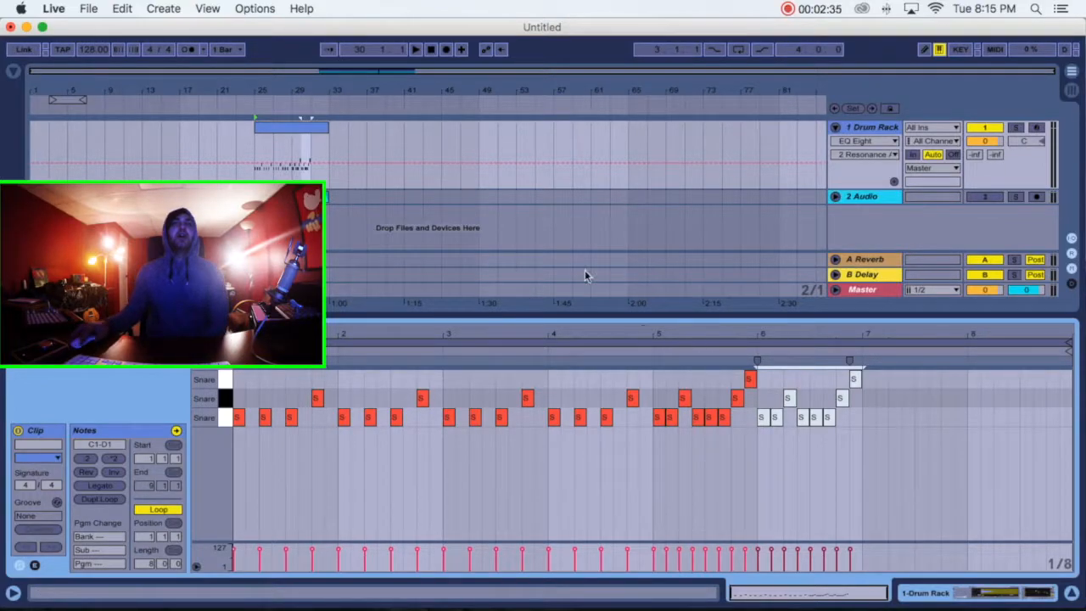
pyautogui.moveTo(248, 91)
pyautogui.mouseDown()
pyautogui.moveTo(247, 128)
pyautogui.moveTo(259, 108)
pyautogui.mouseUp()
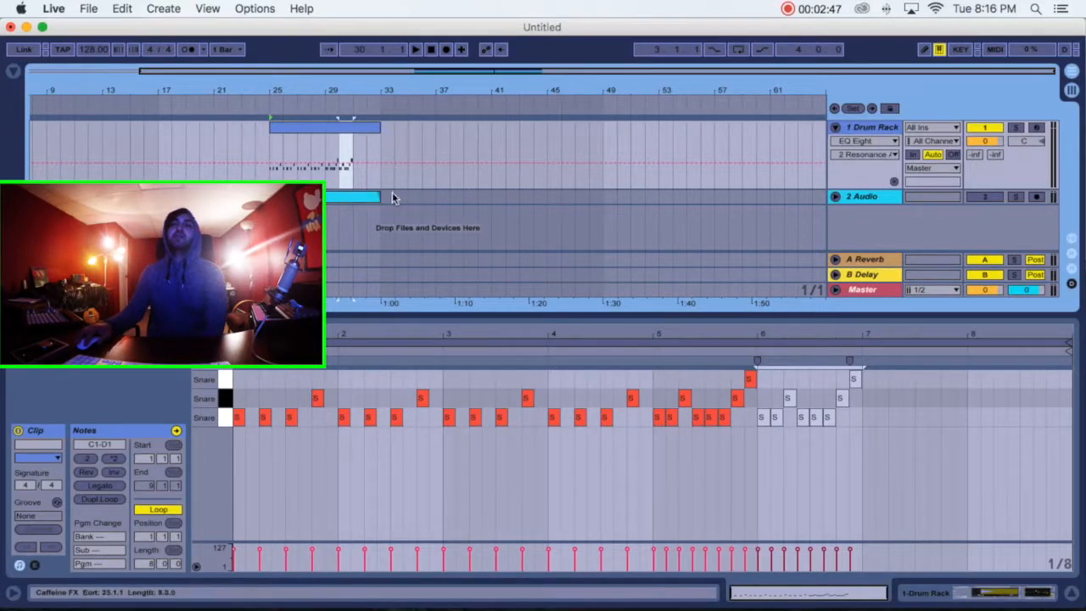
pyautogui.click(651, 338)
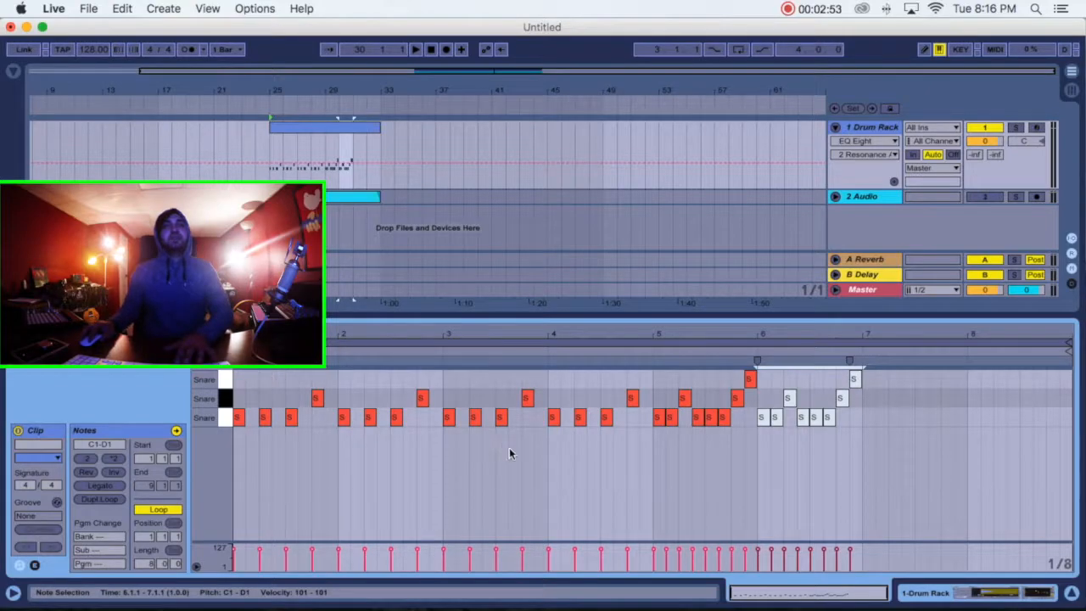
pyautogui.press('space')
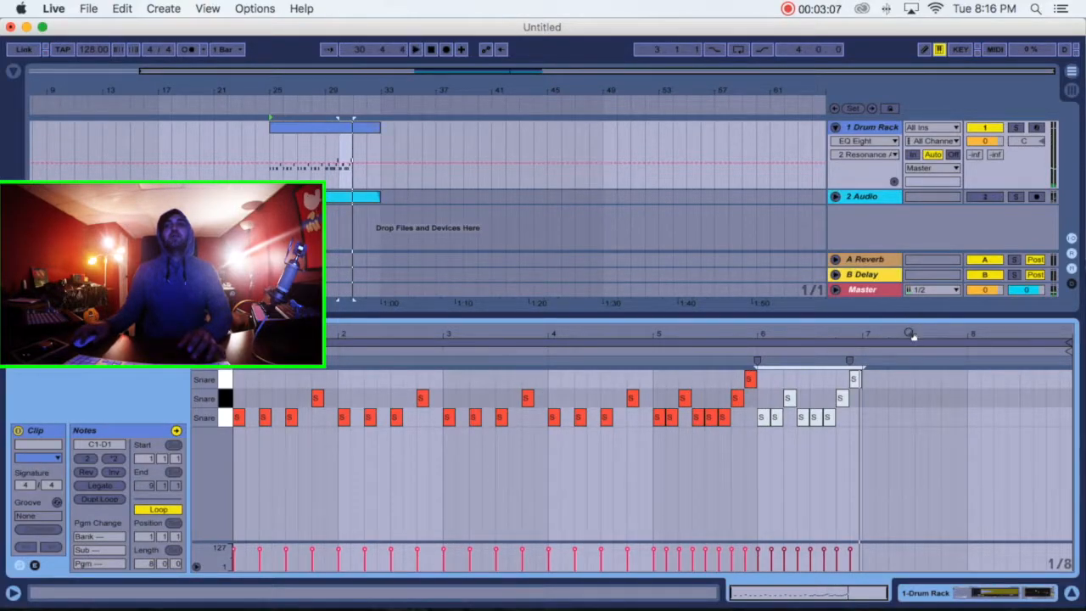
# - Place two consecutive sixteenth notes on the C1 snare at the start of bar 7
pyautogui.moveTo(888, 337); pyautogui.dragTo(849, 390)
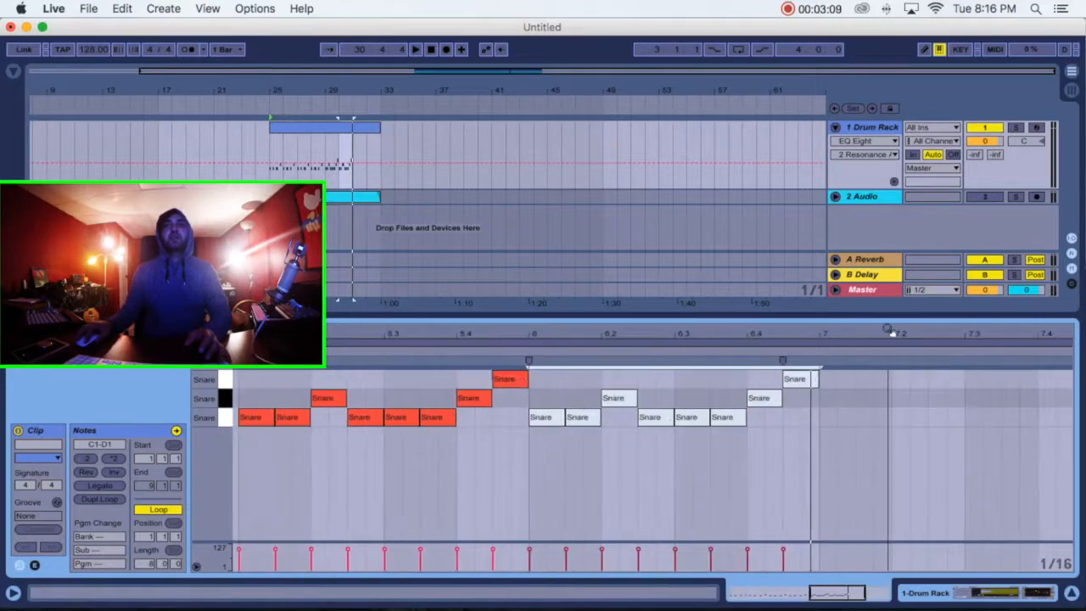
pyautogui.doubleClick(829, 417)
pyautogui.doubleClick(846, 419)
# - Duplicate the second sixteenth note repeatedly until the C1 snare roll fills all of bar 7
pyautogui.moveTo(955, 337); pyautogui.dragTo(767, 322)
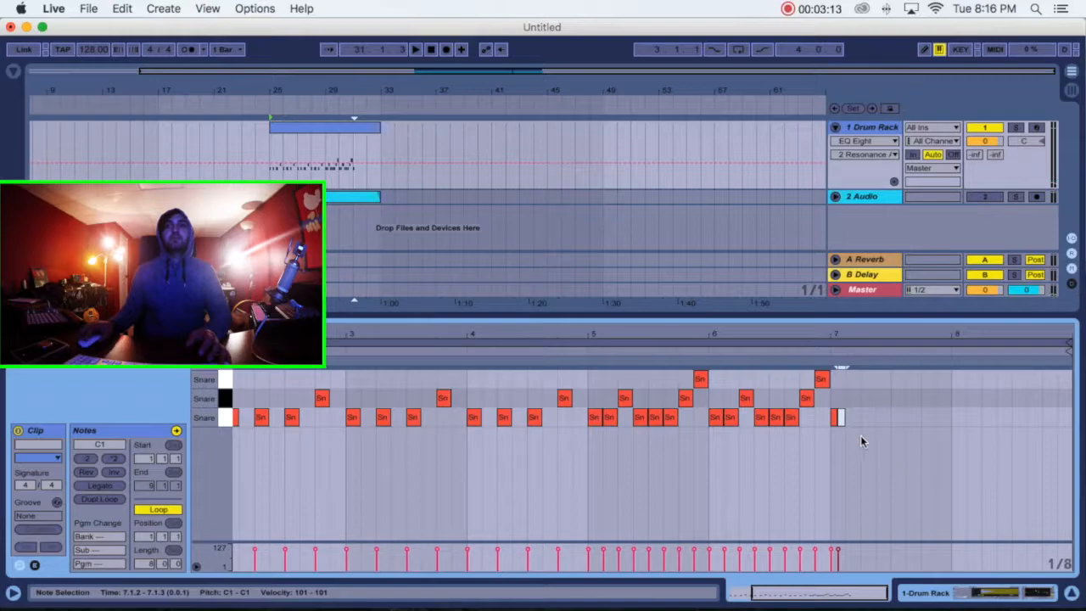
pyautogui.click(839, 416)
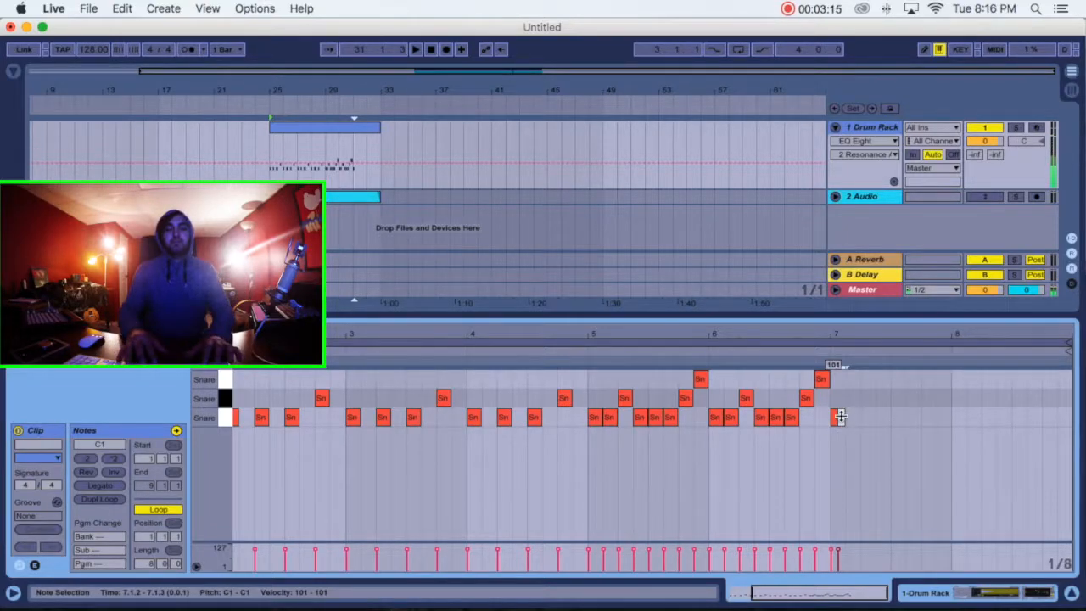
pyautogui.press('super+d')
pyautogui.press('super+d')
pyautogui.press('super+d')
pyautogui.press('super+d')
pyautogui.press('super+d')
pyautogui.press('super+d')
pyautogui.press('super+d')
pyautogui.press('super+d')
pyautogui.press('super+d')
pyautogui.press('super+d')
pyautogui.press('super+d')
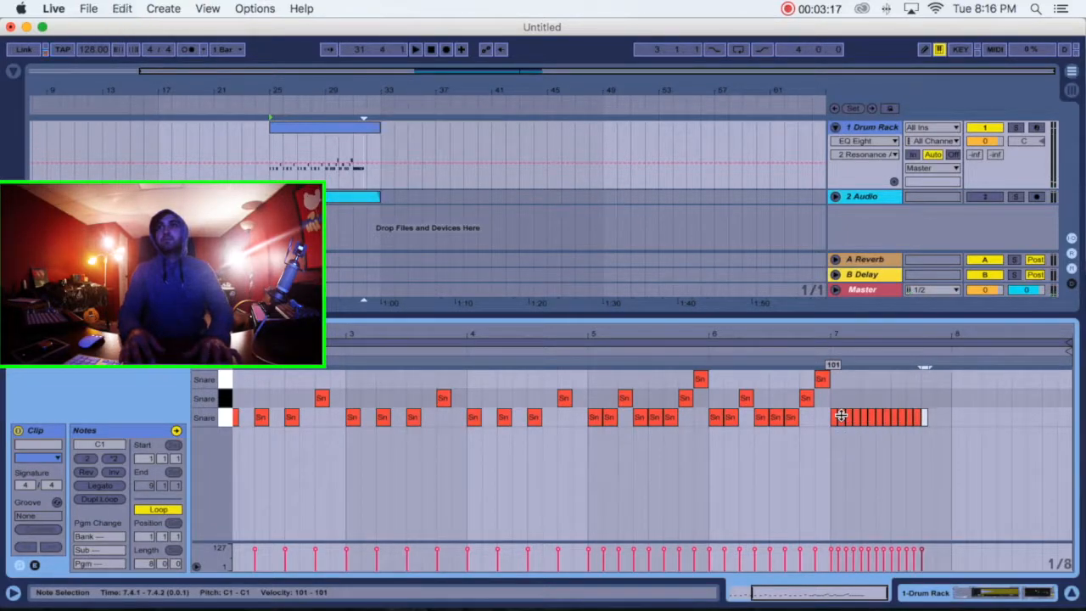
pyautogui.press('super+d')
pyautogui.click(856, 407)
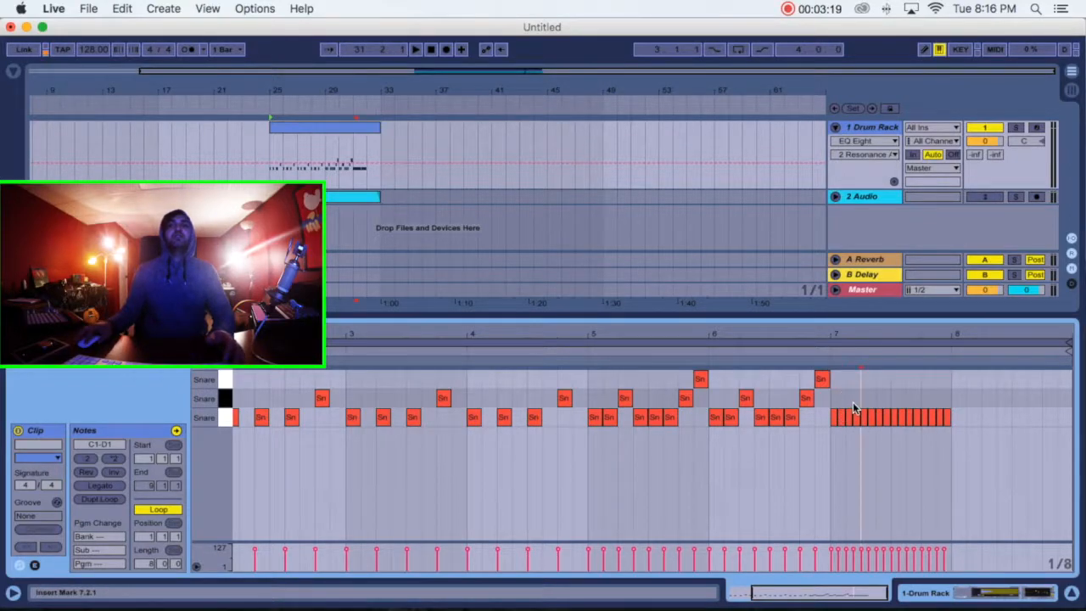
pyautogui.moveTo(874, 339); pyautogui.dragTo(887, 344)
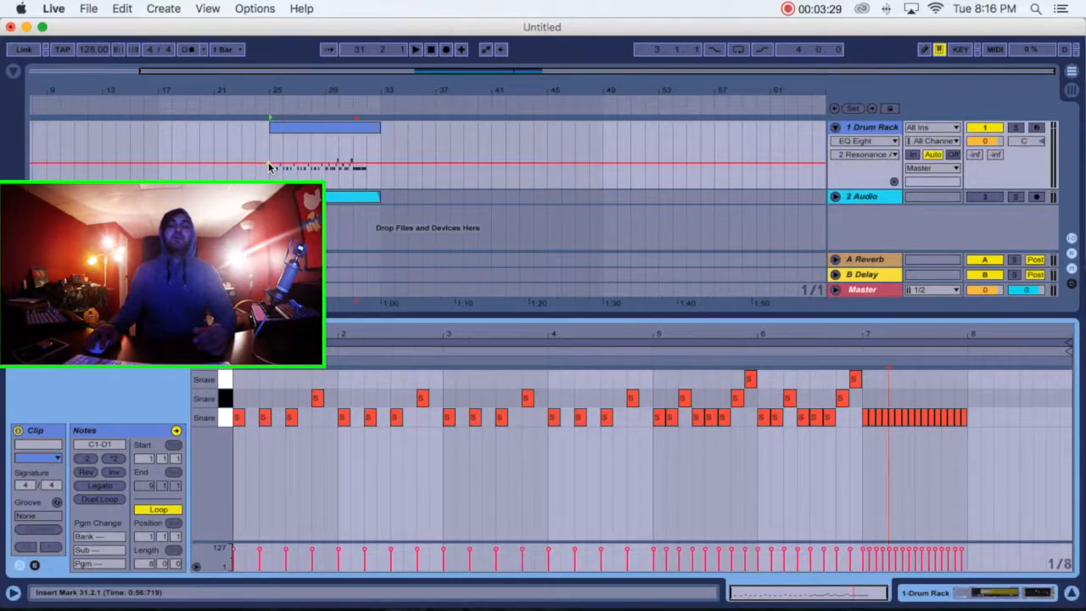
pyautogui.click(302, 163)
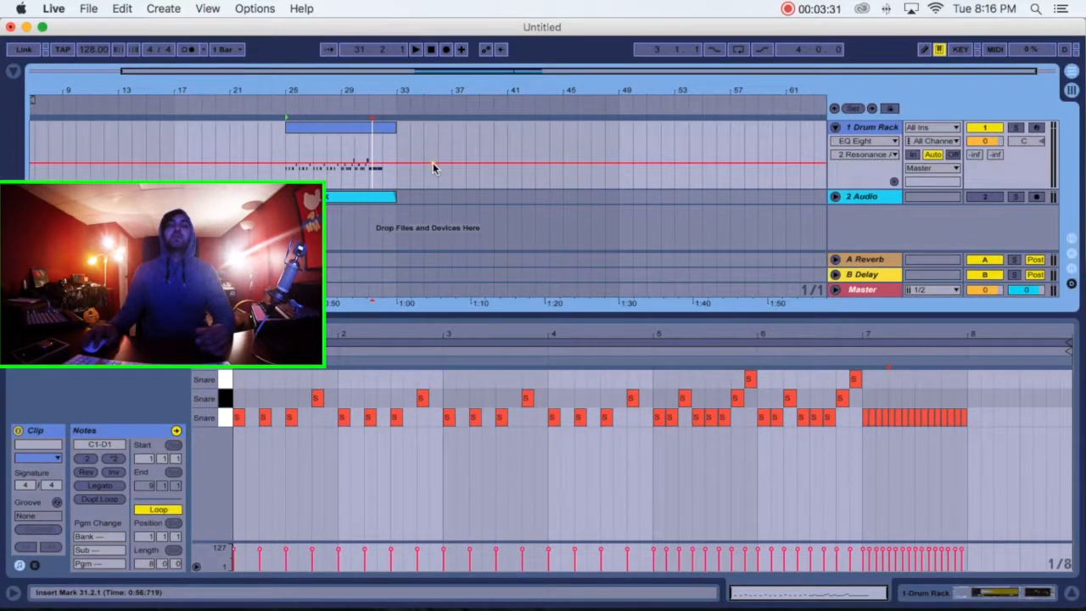
pyautogui.hscroll(-1, 433, 164)
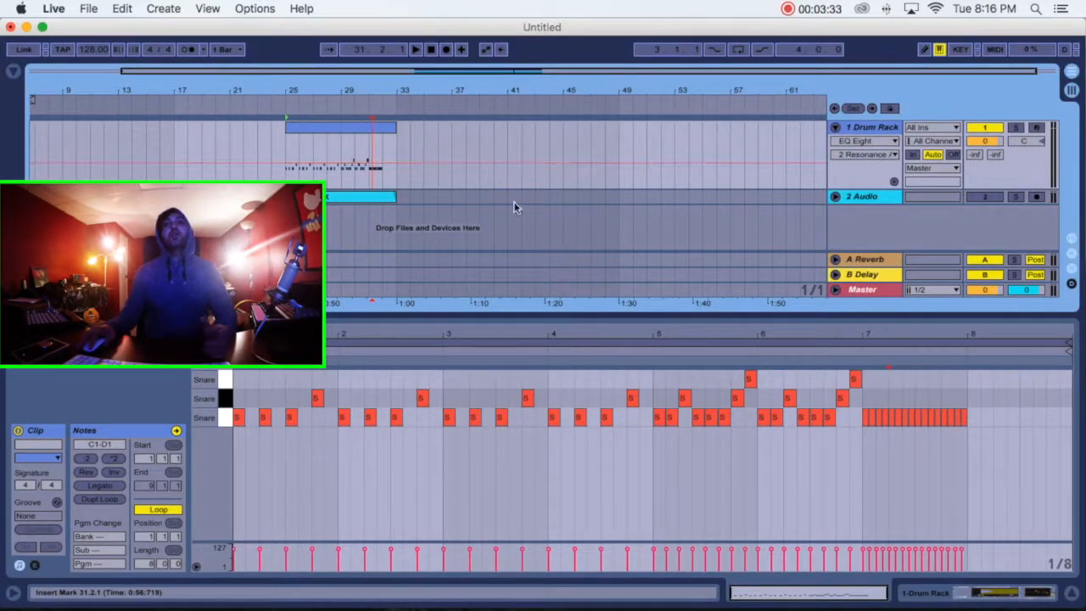
pyautogui.click(367, 127)
pyautogui.click(1083, 345)
pyautogui.moveTo(1001, 335); pyautogui.dragTo(1000, 382)
pyautogui.moveTo(791, 340); pyautogui.dragTo(972, 337)
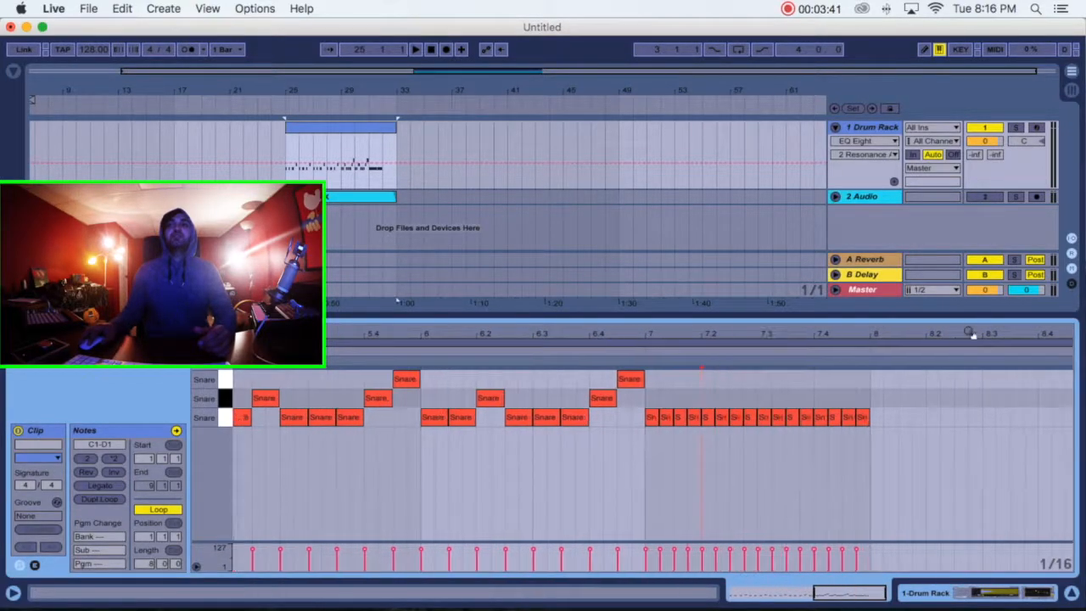
pyautogui.hscroll(1, 1000, 394)
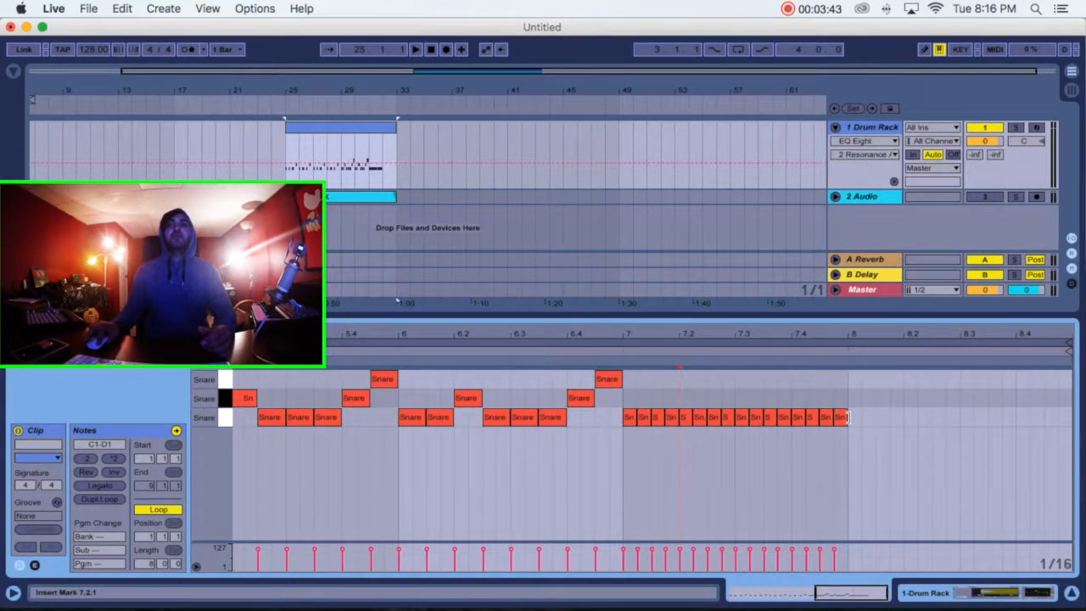
# - Duplicate the last C1 snare note of bar 7 to the start of bar 8 and halve the copy to a thirty-second note
pyautogui.moveTo(864, 335); pyautogui.dragTo(861, 338)
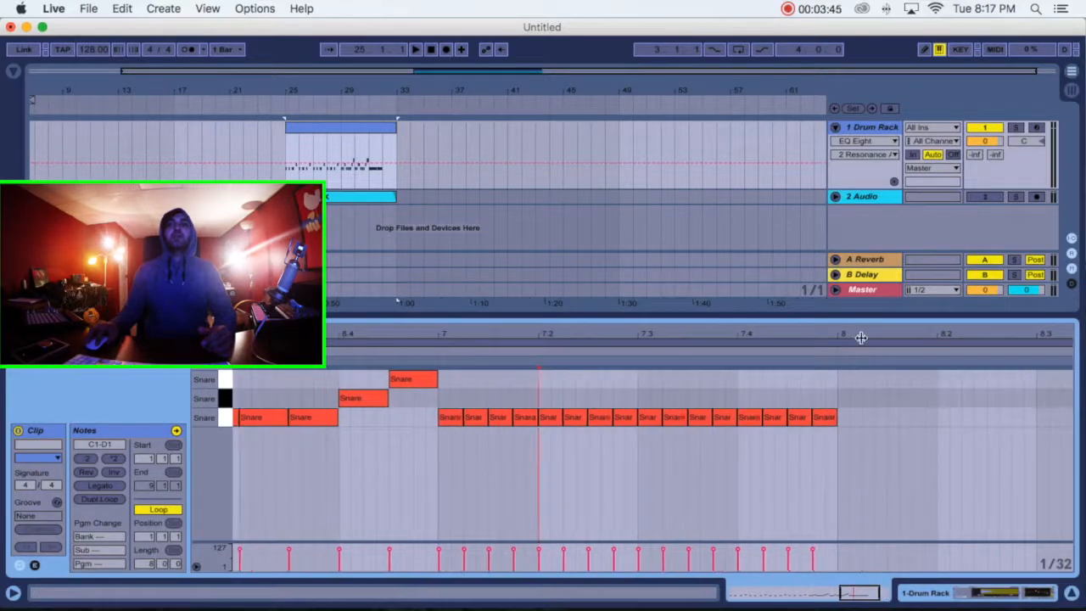
pyautogui.click(832, 422)
pyautogui.press('super+d')
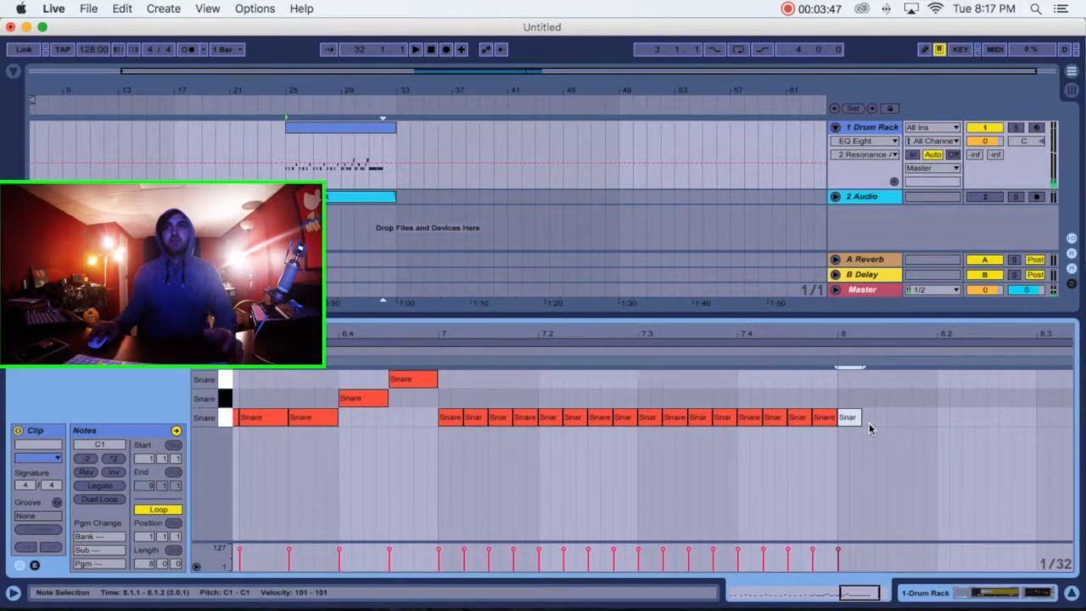
pyautogui.moveTo(862, 418); pyautogui.dragTo(848, 418)
# - Repeat the thirty-second C1 snare note until the roll fills the first two beats of bar 8
pyautogui.moveTo(848, 335); pyautogui.dragTo(886, 332)
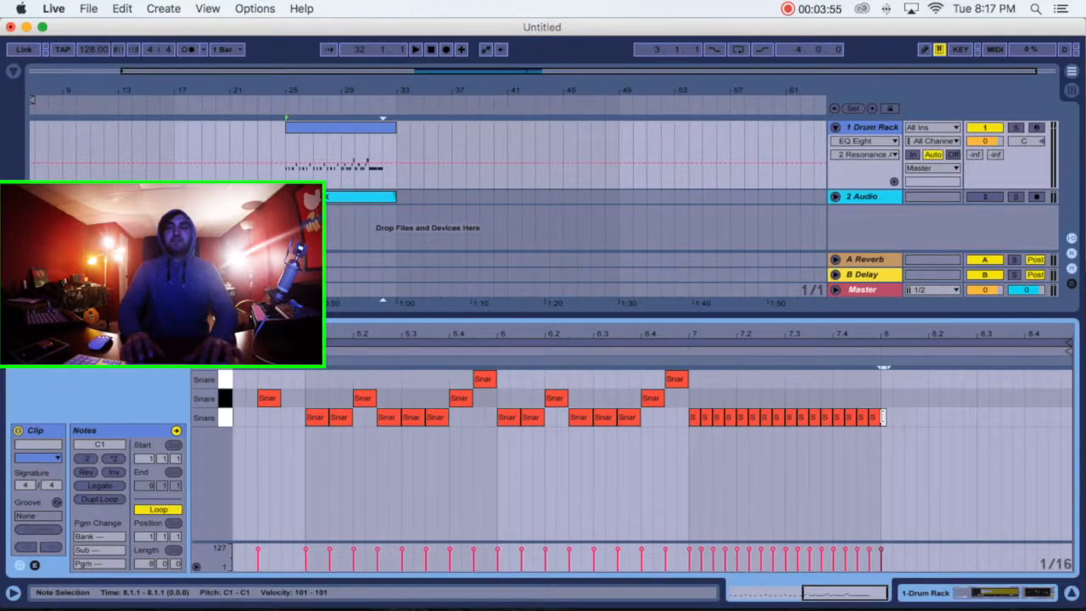
pyautogui.moveTo(882, 417); pyautogui.dragTo(973, 417)
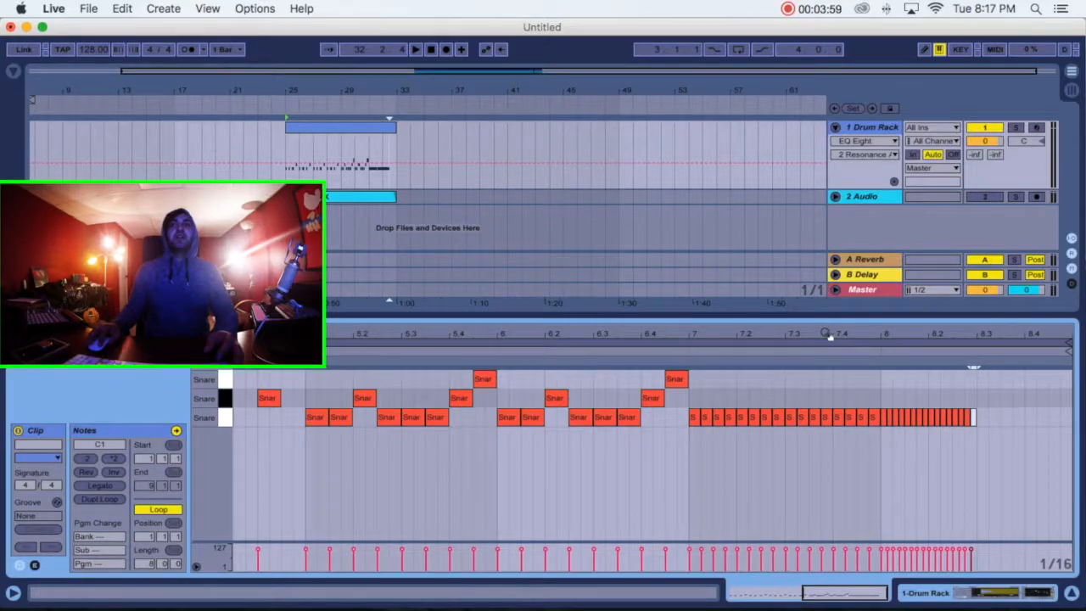
pyautogui.moveTo(831, 335); pyautogui.dragTo(948, 339)
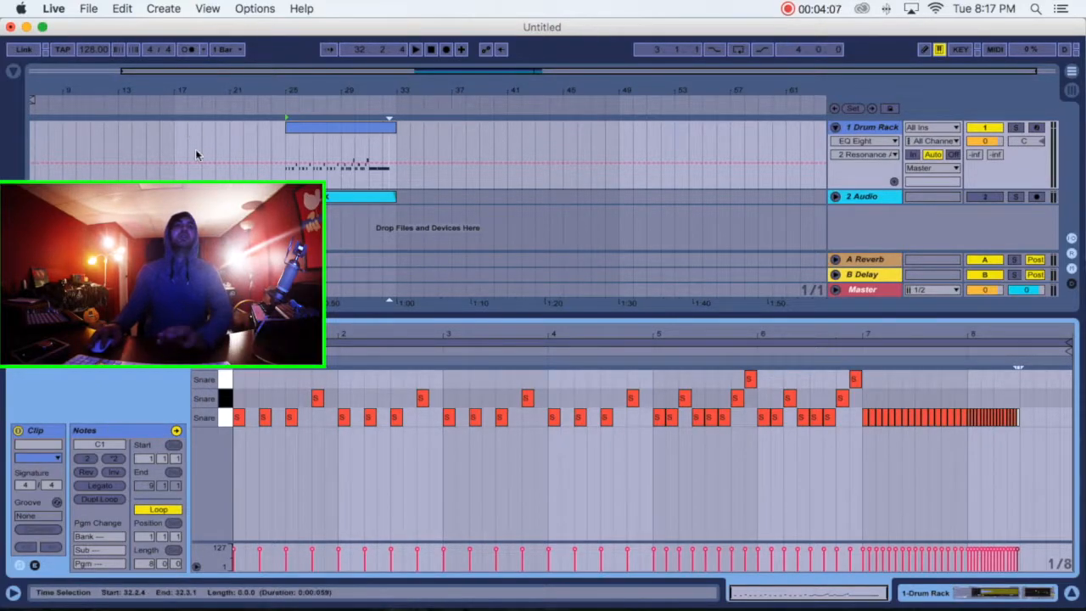
# - Play the complete eight-bar snare build clip on the Drum Rack track from bar 25
pyautogui.click(345, 128)
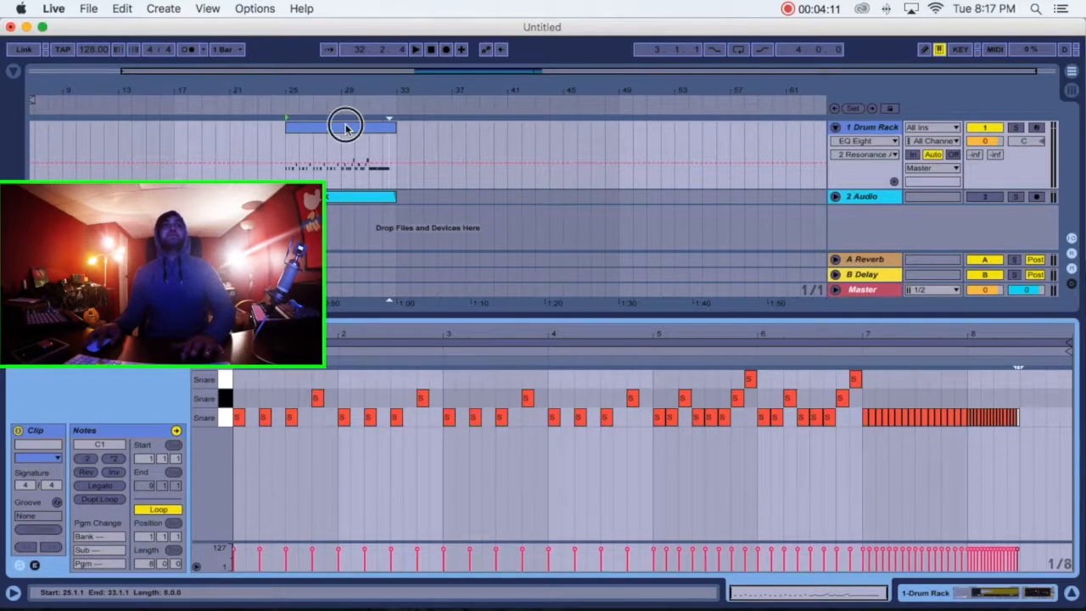
pyautogui.press('space')
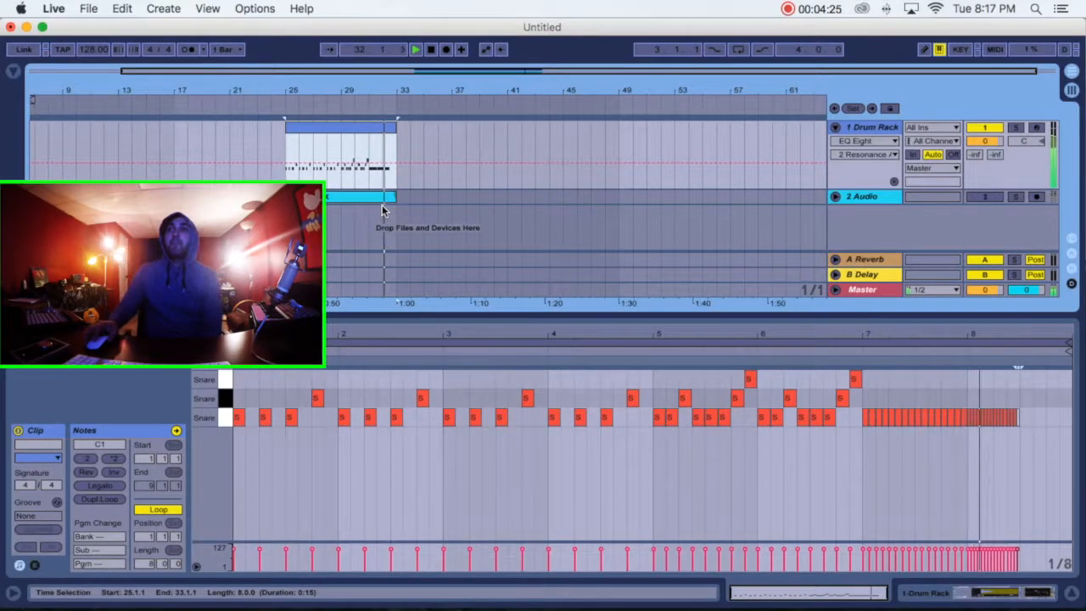
pyautogui.press('space')
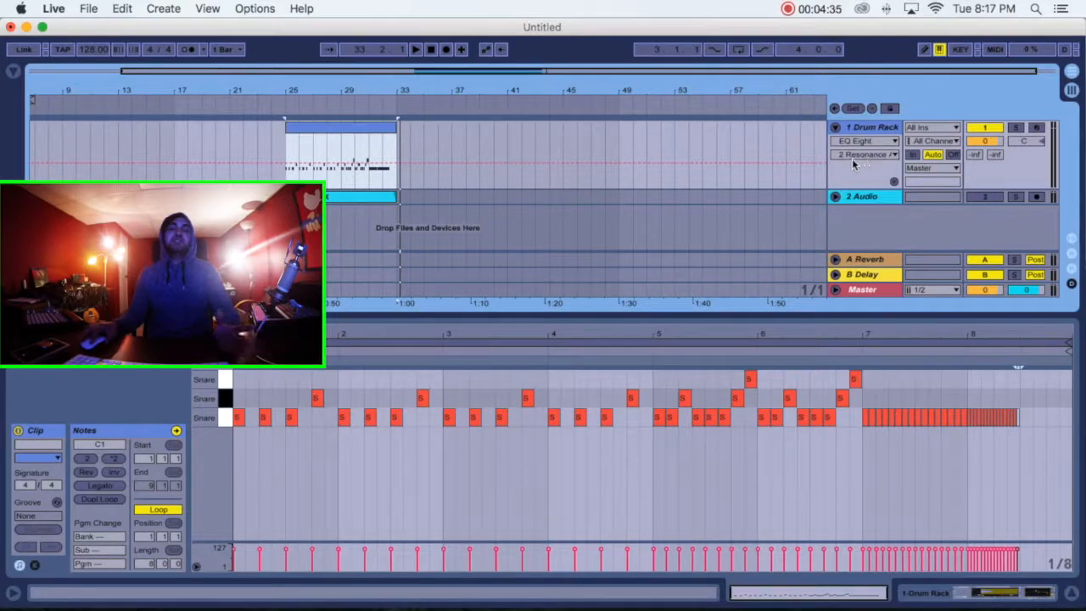
# - Unmute the Audio track and play its Caffeine FX clip with the snare build, folding the Drum Rack track and hiding the clip view
pyautogui.click(988, 198)
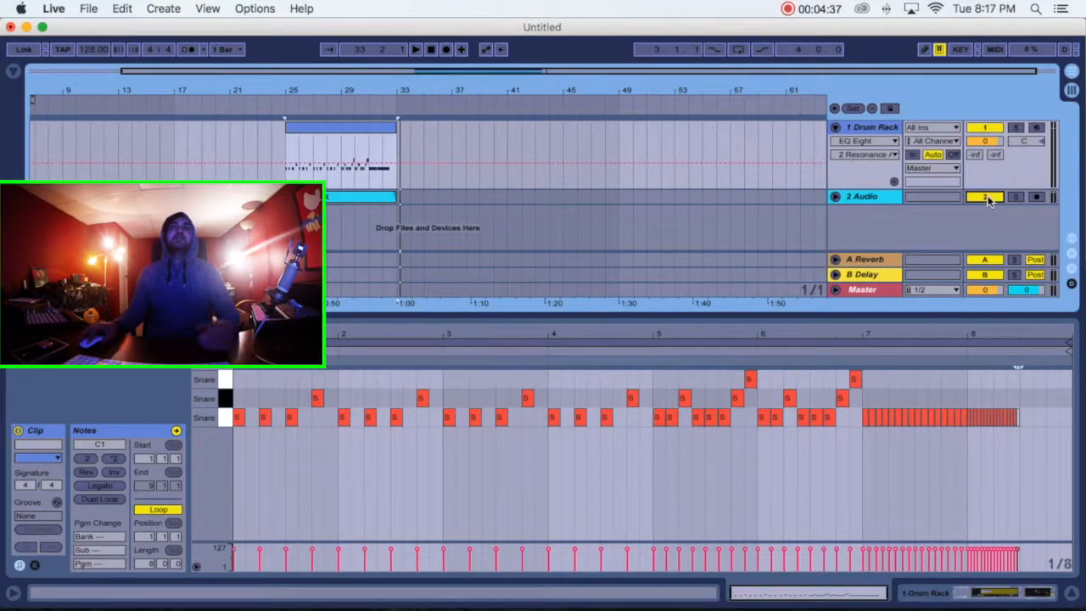
pyautogui.click(311, 197)
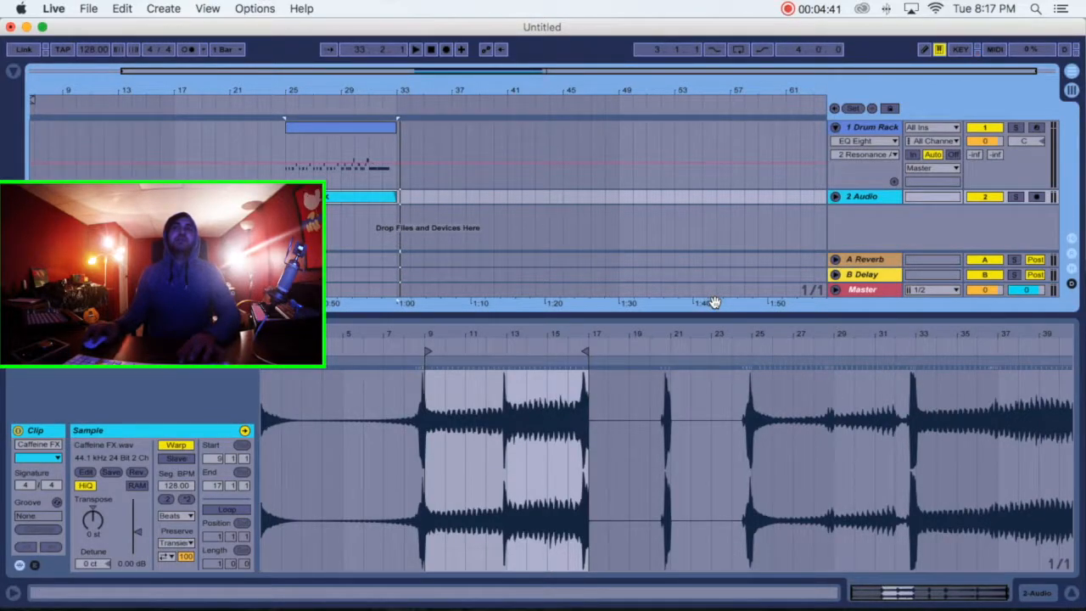
pyautogui.click(837, 127)
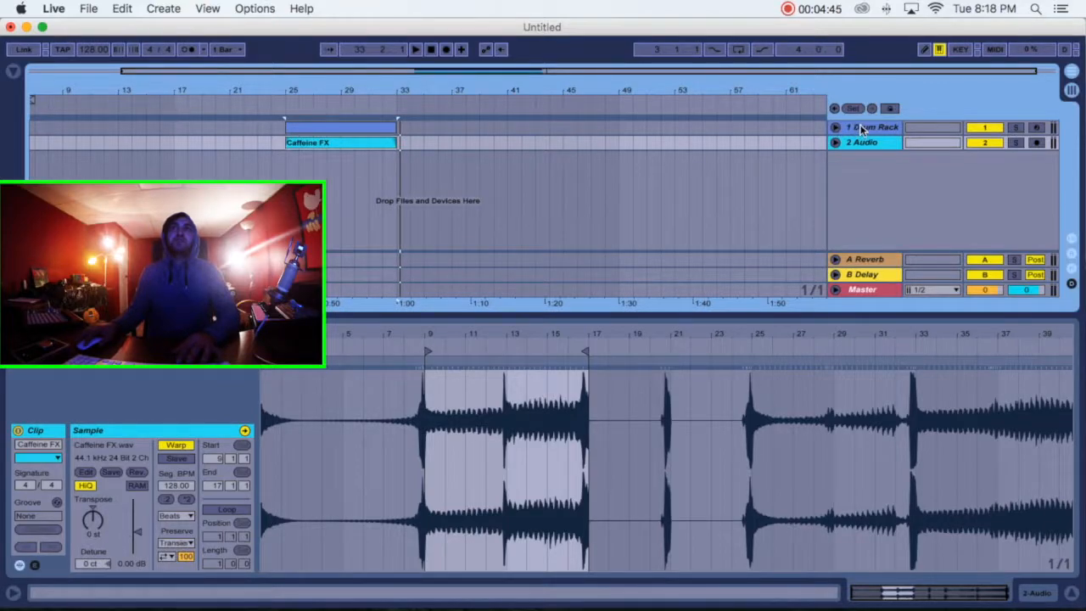
pyautogui.press('space')
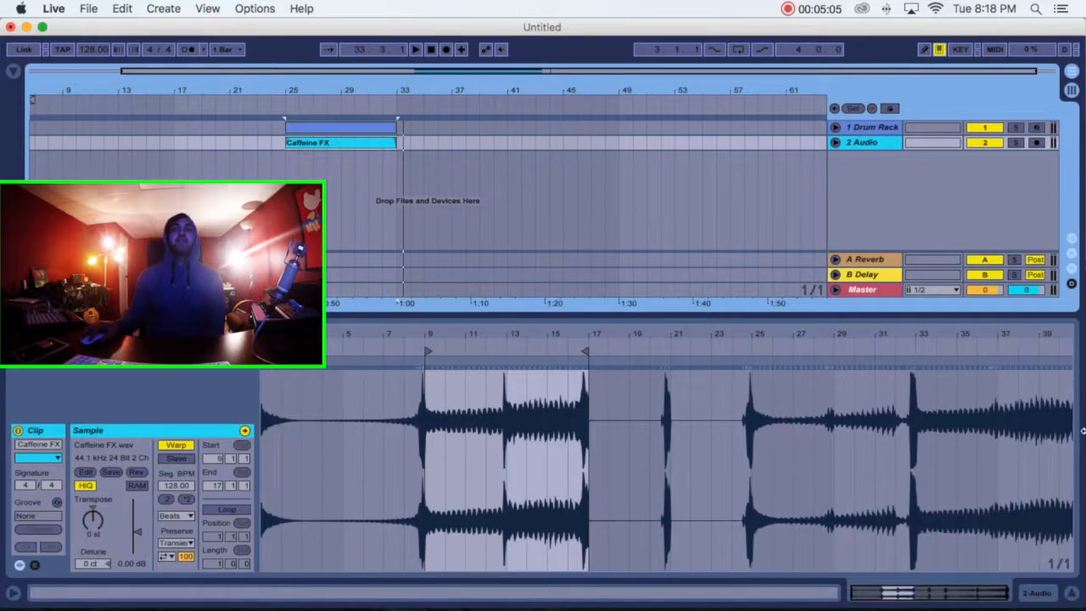
pyautogui.click(1072, 594)
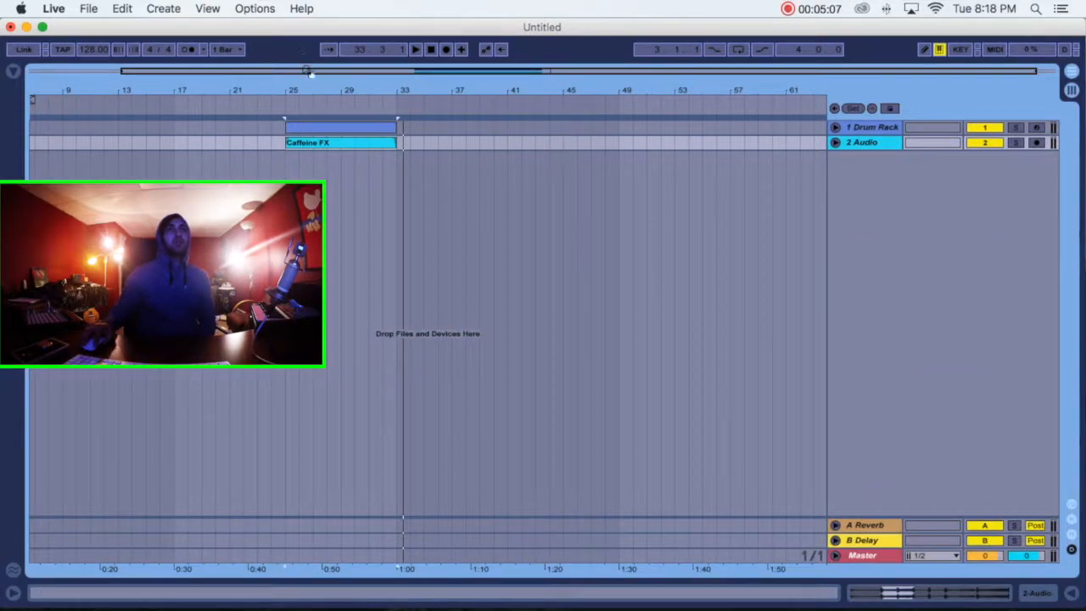
pyautogui.moveTo(304, 80); pyautogui.dragTo(329, 79)
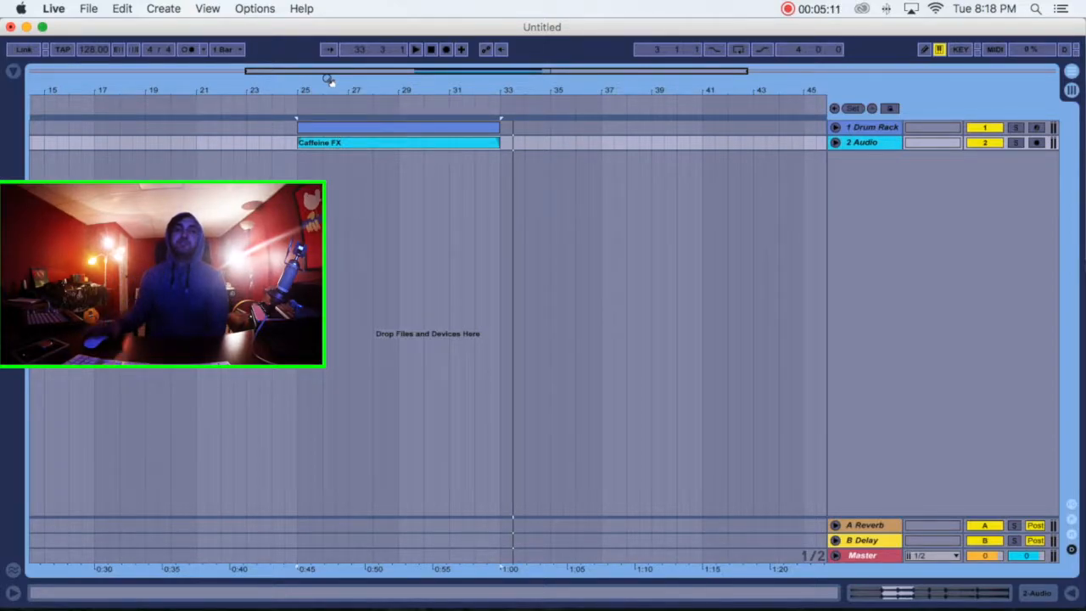
pyautogui.moveTo(314, 94); pyautogui.dragTo(320, 90)
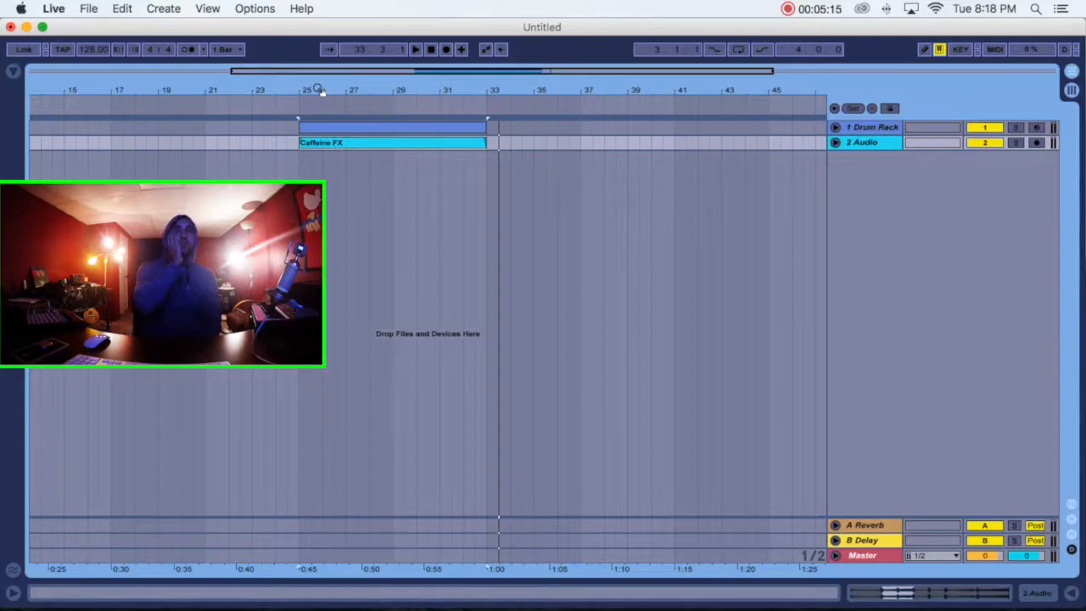
pyautogui.moveTo(319, 91); pyautogui.dragTo(316, 85)
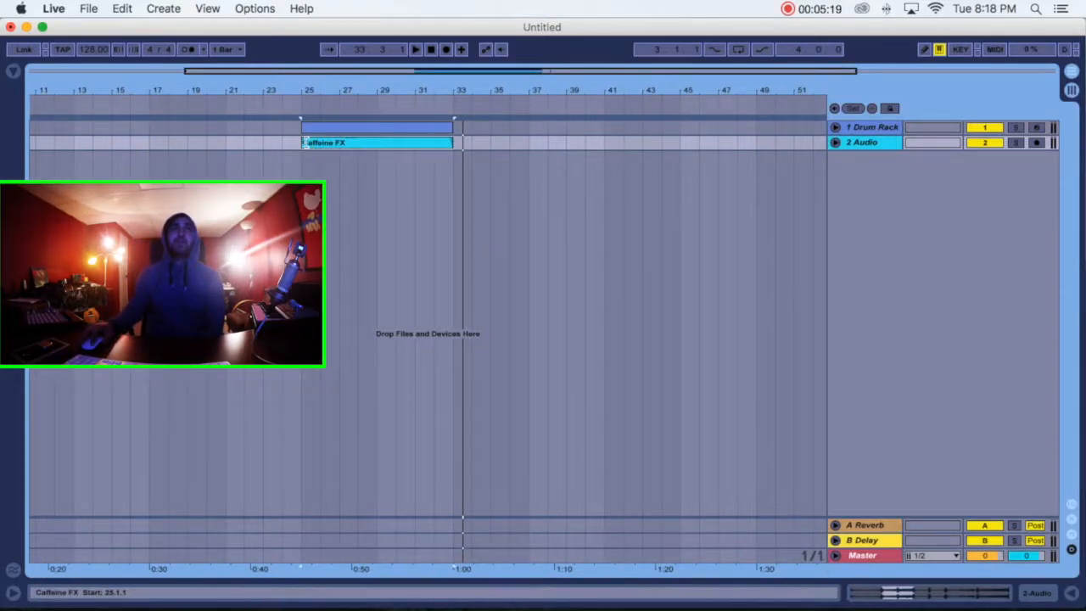
pyautogui.click(285, 134)
pyautogui.hscroll(-1, 285, 136)
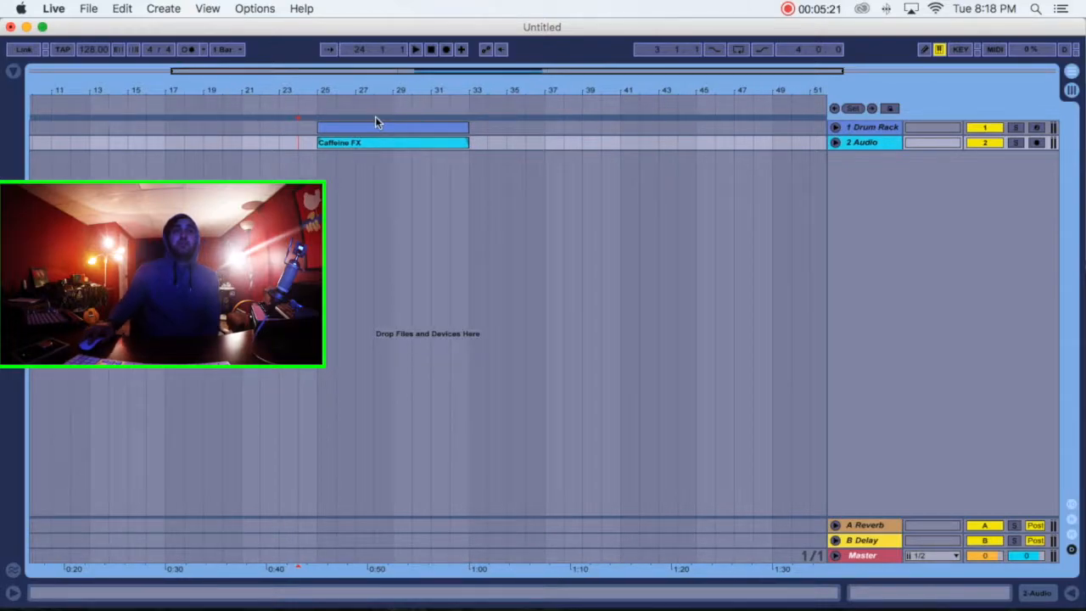
pyautogui.click(514, 124)
pyautogui.moveTo(477, 85); pyautogui.dragTo(433, 92)
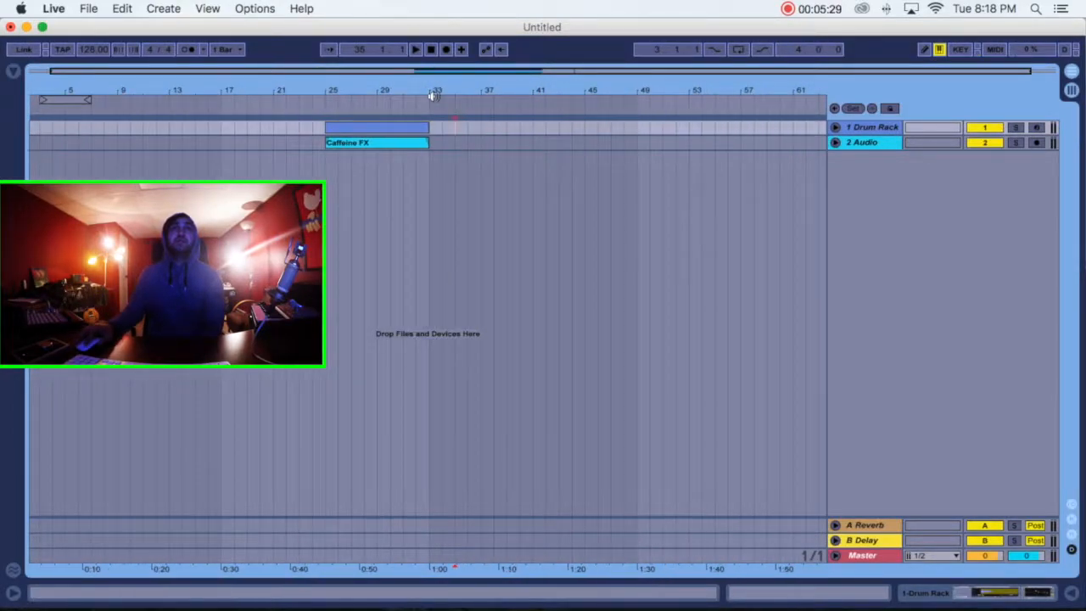
pyautogui.click(362, 145)
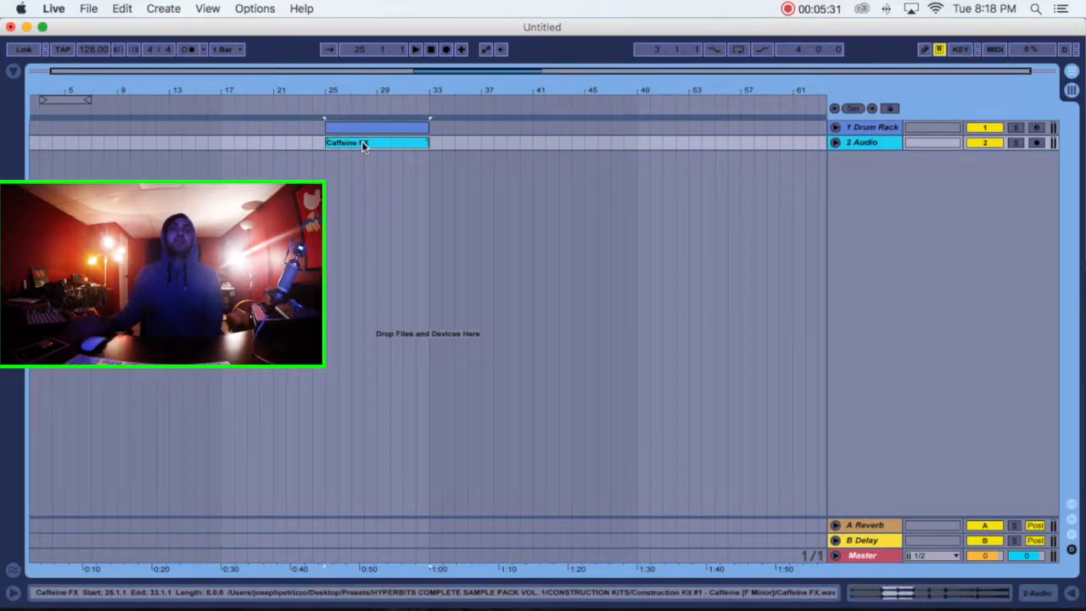
pyautogui.moveTo(352, 97); pyautogui.dragTo(355, 115)
pyautogui.click(354, 118)
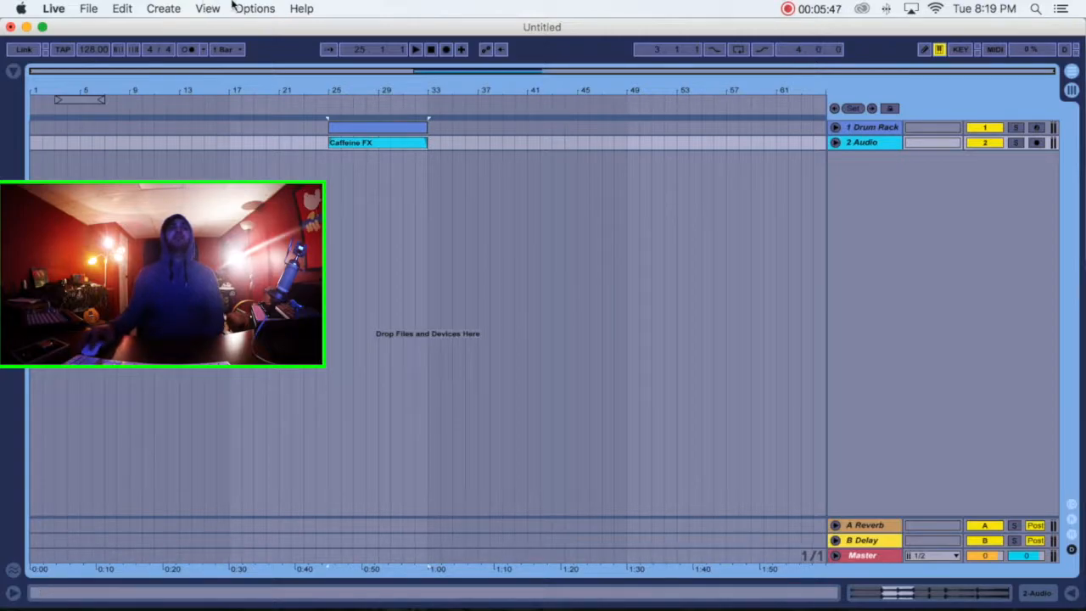
pyautogui.click(373, 92)
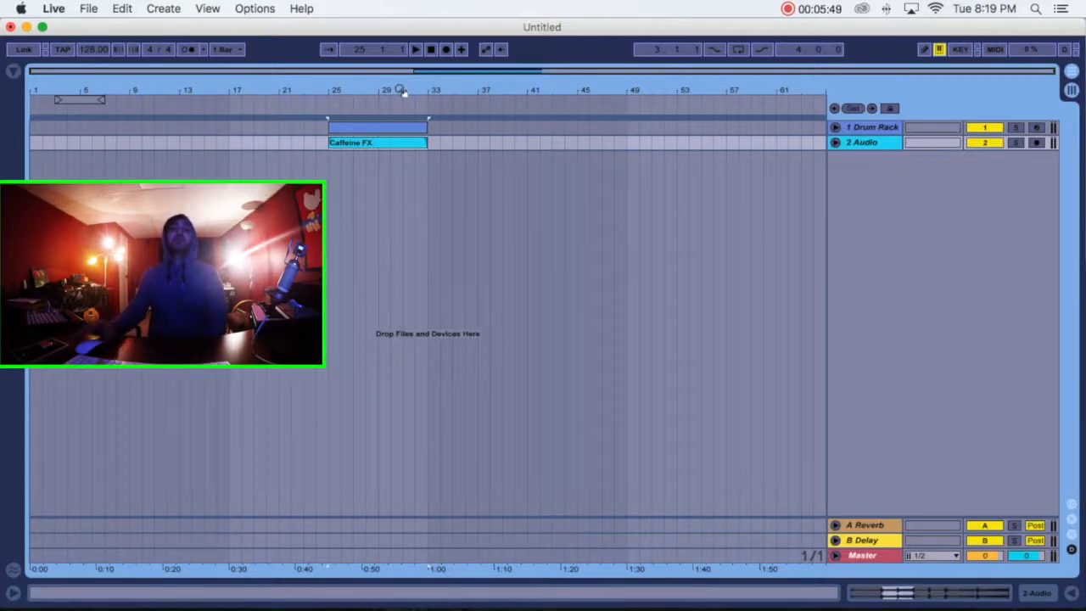
pyautogui.moveTo(402, 91)
pyautogui.mouseDown()
pyautogui.moveTo(402, 118)
pyautogui.moveTo(401, 95)
pyautogui.mouseUp()
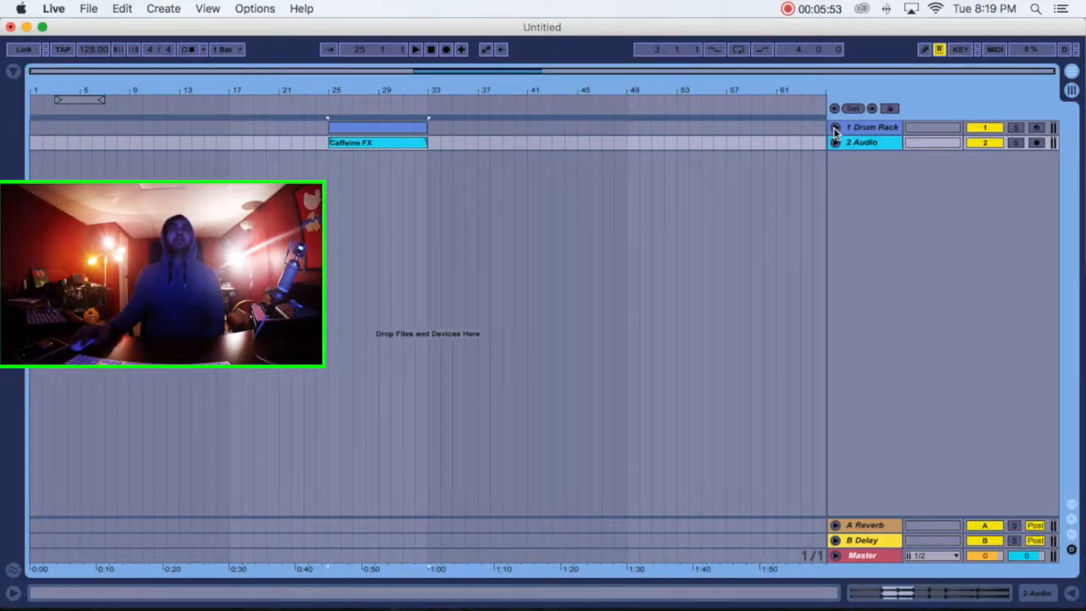
pyautogui.click(835, 128)
pyautogui.click(835, 129)
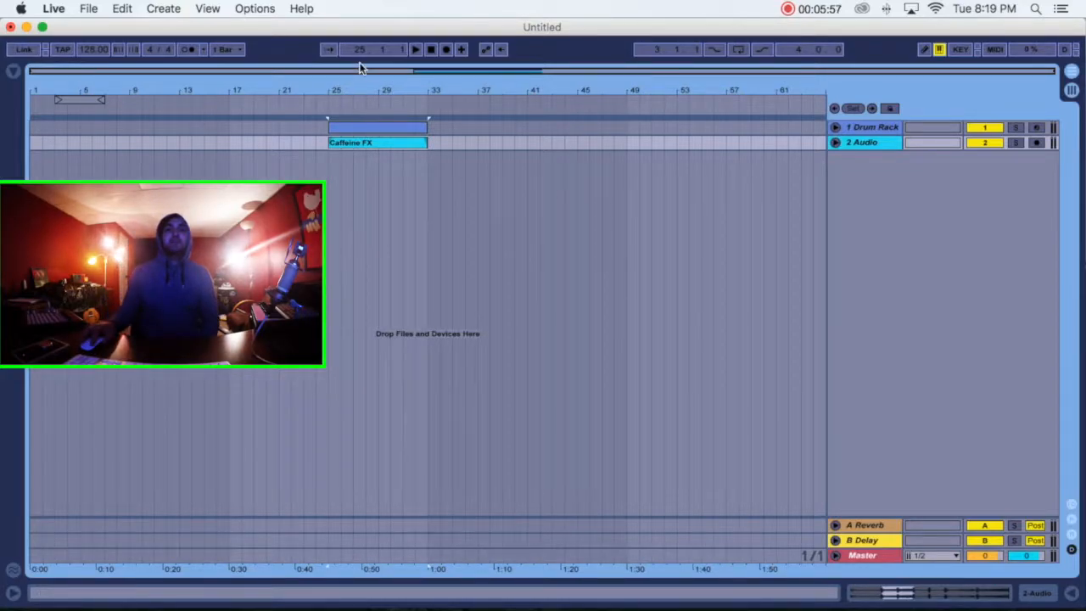
pyautogui.moveTo(398, 94); pyautogui.dragTo(400, 96)
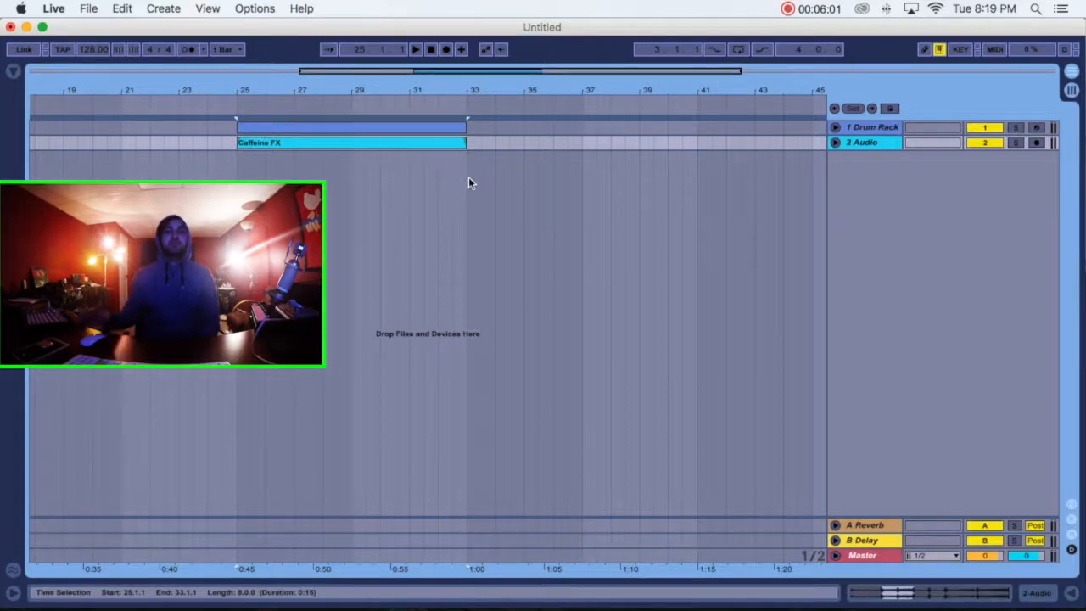
pyautogui.moveTo(450, 93)
pyautogui.mouseDown()
pyautogui.moveTo(450, 103)
pyautogui.moveTo(449, 90)
pyautogui.mouseUp()
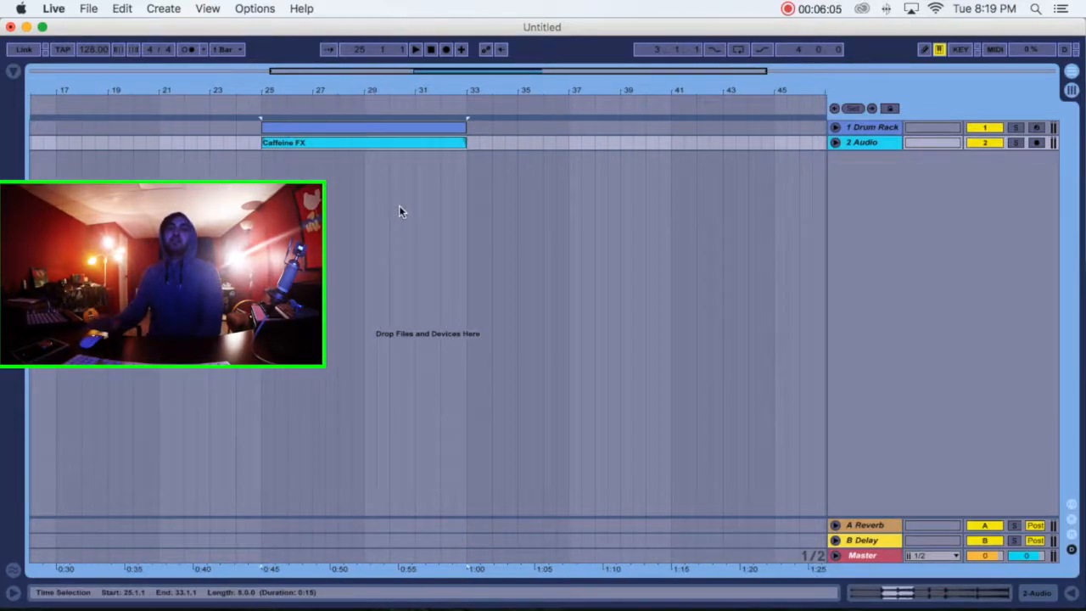